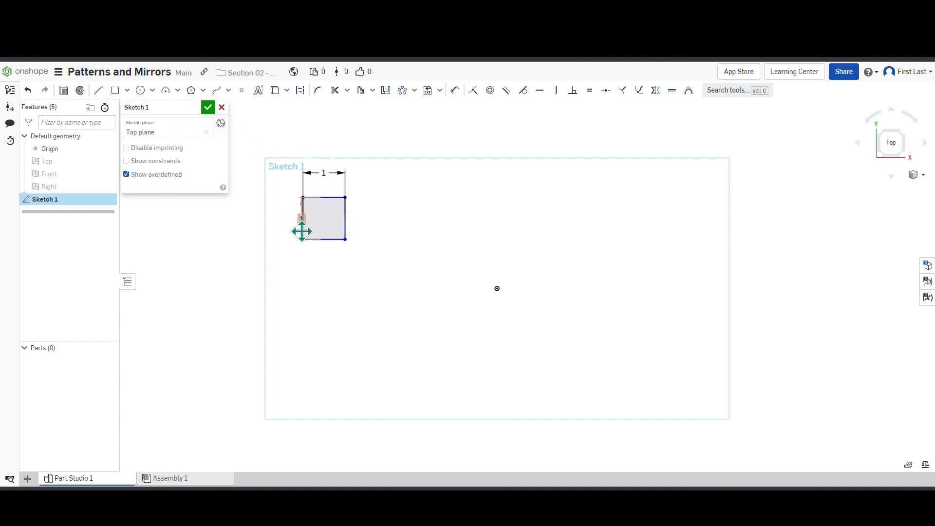
- Reposition the square's height and width dimensions beside its edges in the sketch
click(294, 222)
drag(323, 173, 320, 184)
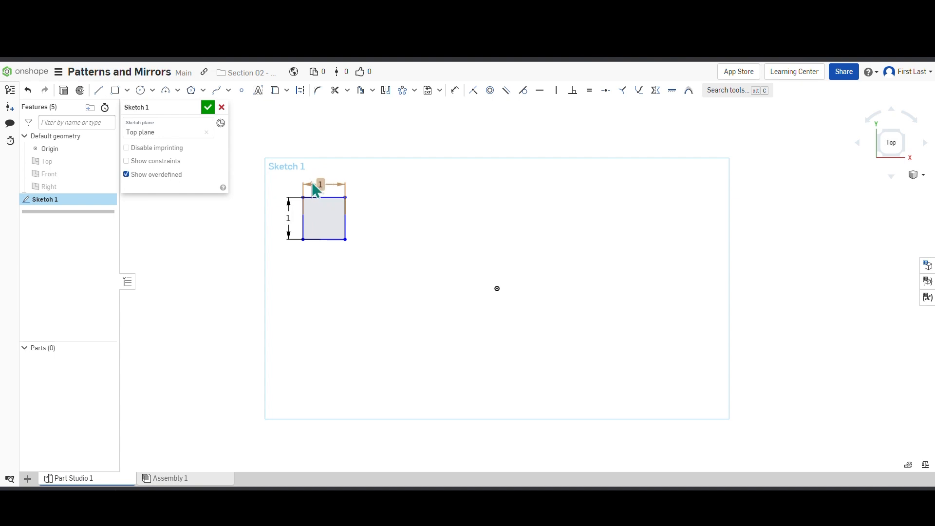
- Start a linear pattern of the square, spacing three instances about 1.43 in apart horizontally and two about 1.41 in apart vertically
click(414, 91)
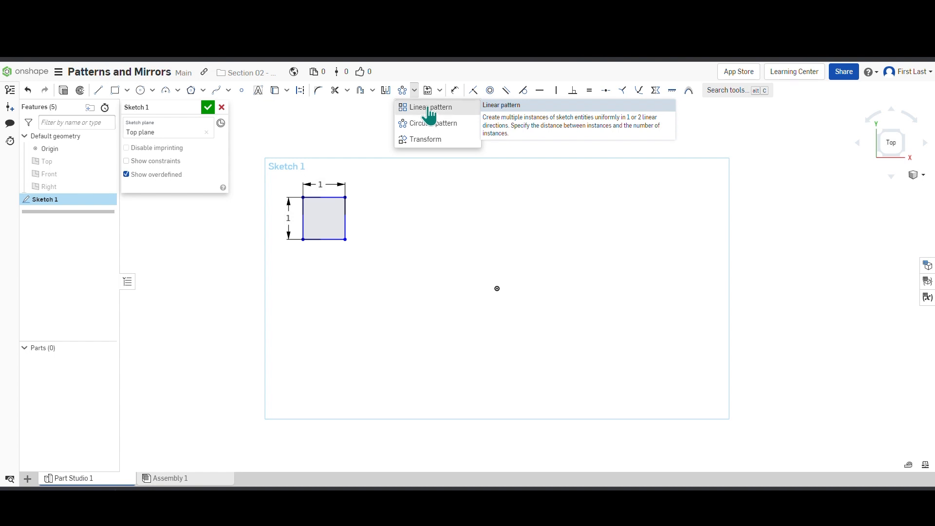
click(428, 109)
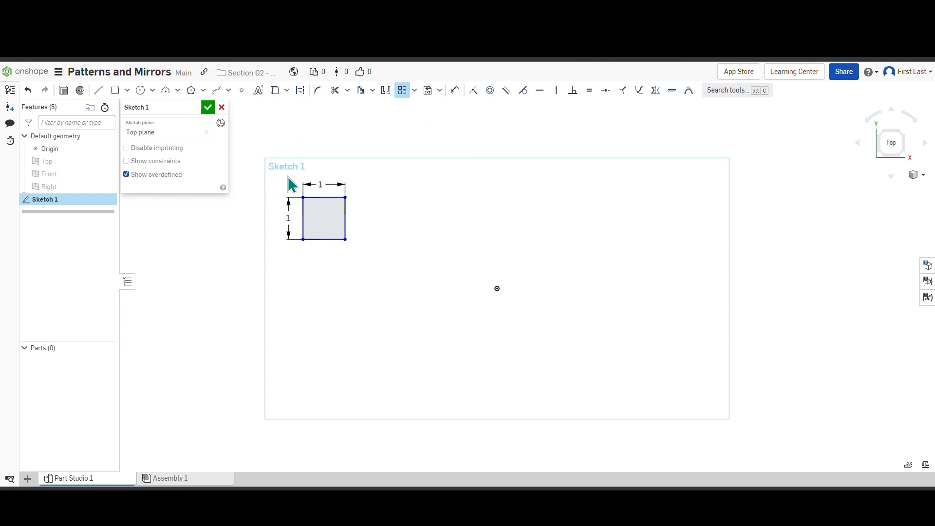
mouse_move(286, 173)
mouse_down()
mouse_move(314, 236)
mouse_move(371, 260)
mouse_up()
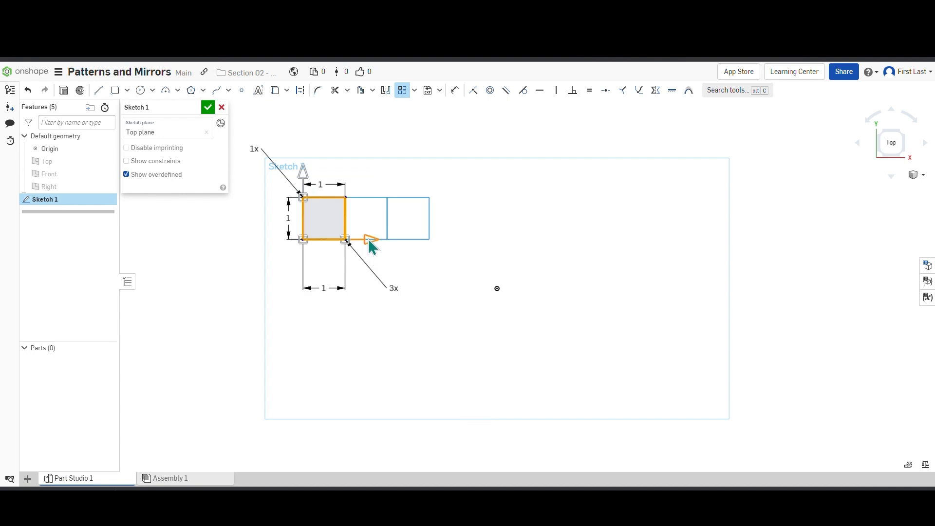
mouse_move(369, 240)
mouse_down()
mouse_move(410, 239)
mouse_move(382, 241)
mouse_up()
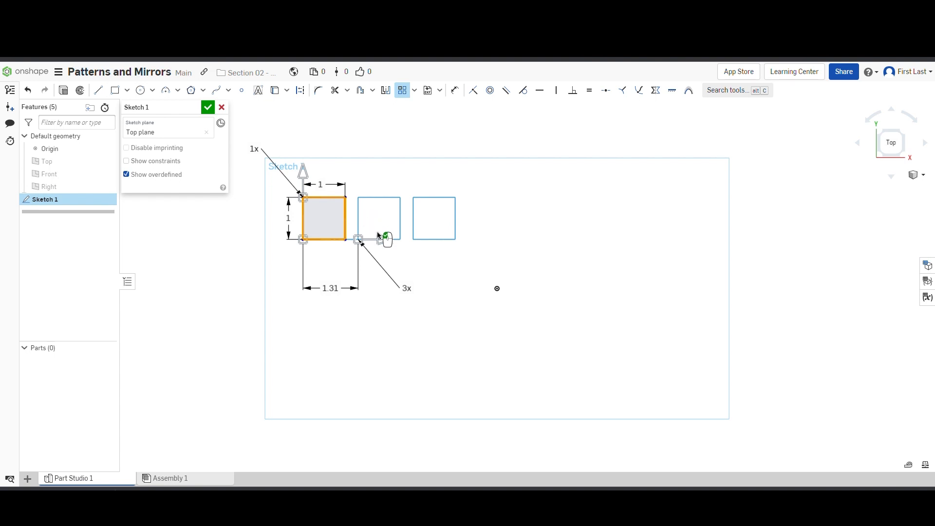
mouse_move(380, 243)
mouse_down()
mouse_move(635, 243)
mouse_move(372, 242)
mouse_move(450, 240)
mouse_move(393, 239)
mouse_up()
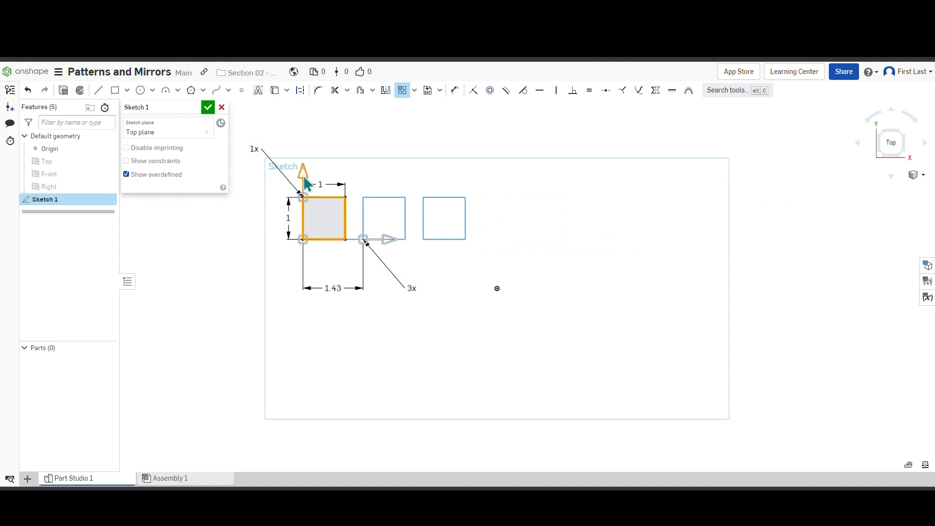
drag(305, 177, 272, 154)
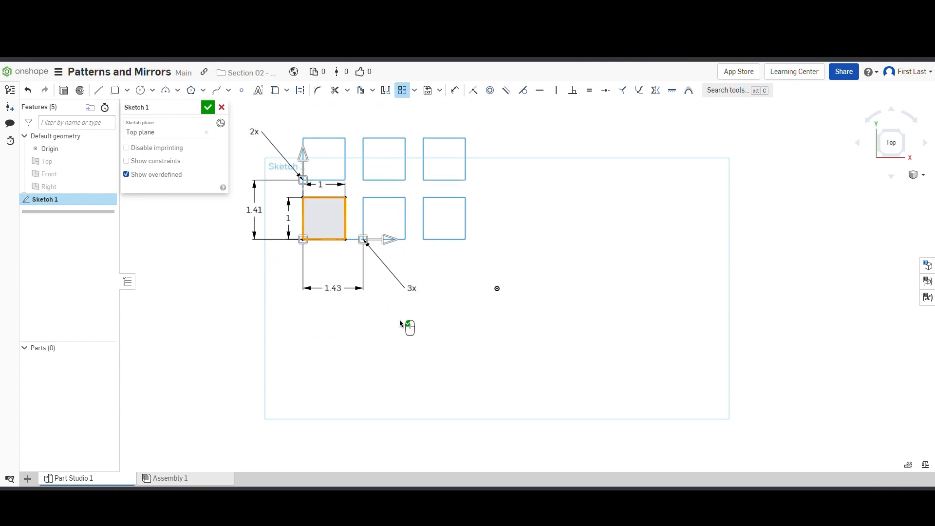
- Set the linear pattern's instance counts to 5 in both the horizontal and vertical directions and complete the pattern
scroll(351, 325, down, 1)
scroll(441, 229, down, 2)
scroll(481, 188, up, 2)
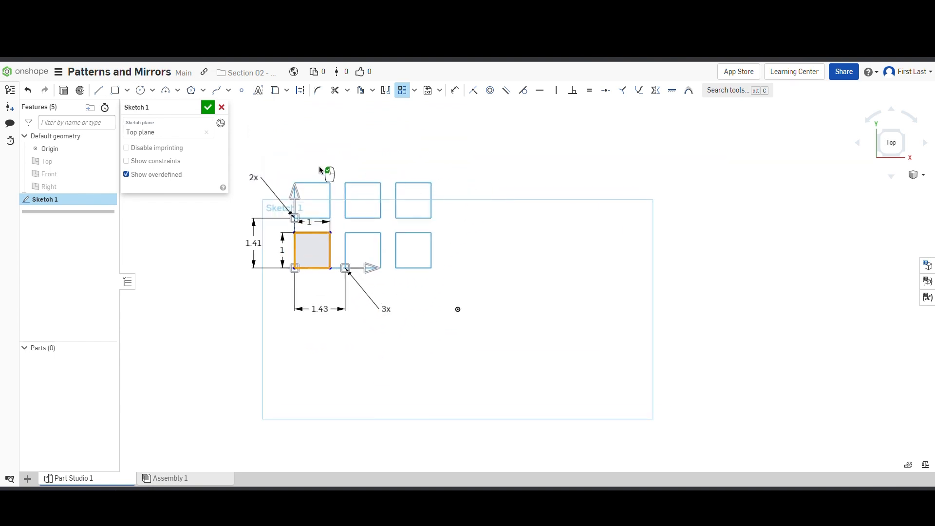
drag(267, 188, 284, 209)
double_click(397, 320)
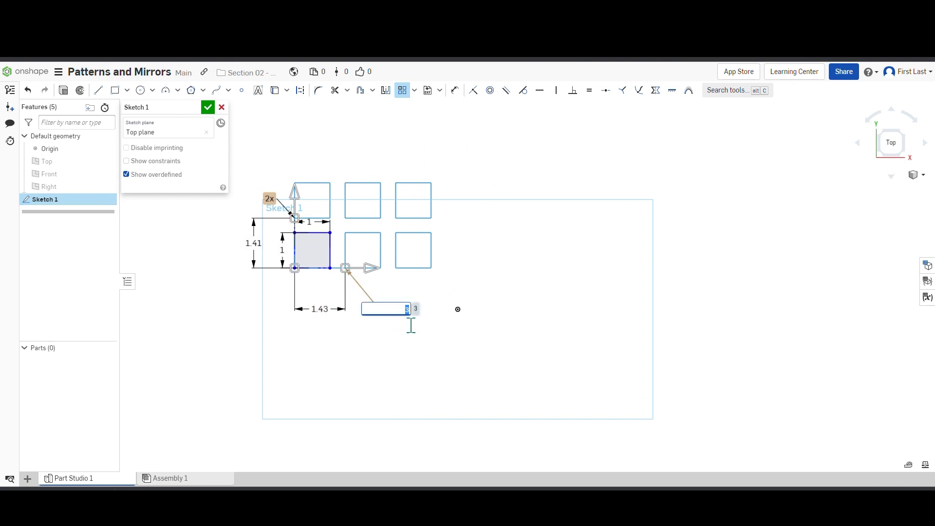
text(5)
key(Return)
double_click(279, 207)
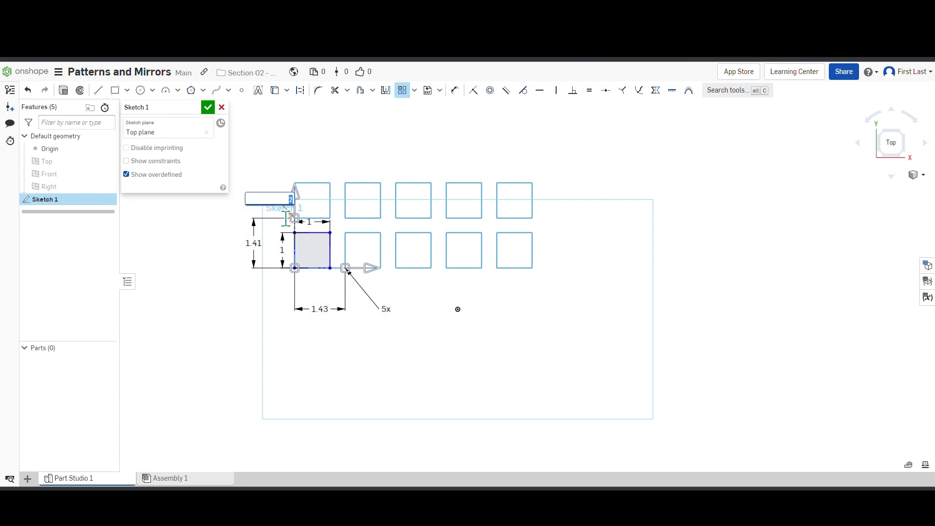
key(Return)
scroll(320, 342, down, 3)
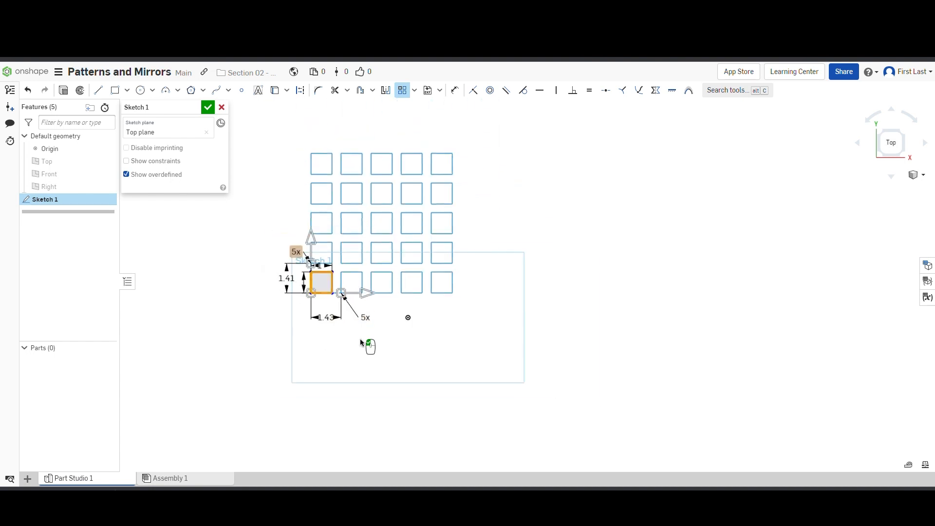
scroll(382, 226, up, 3)
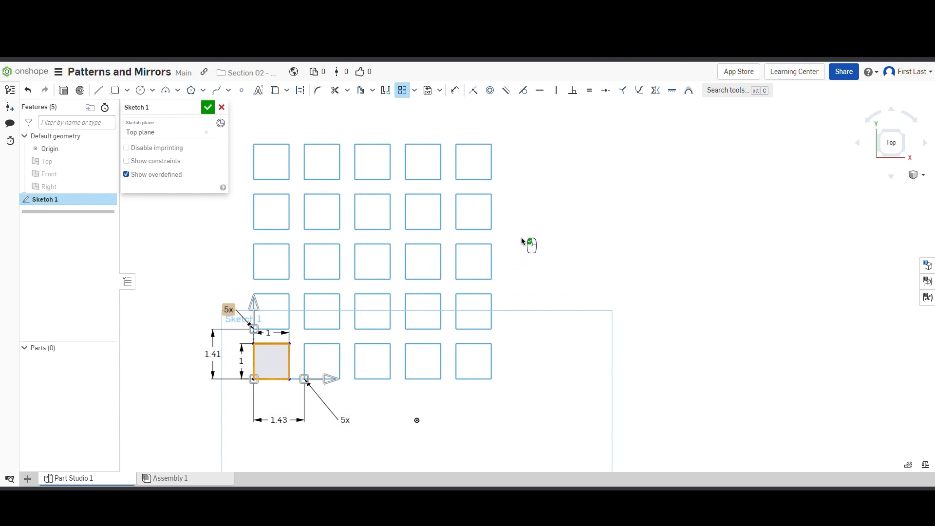
click(532, 207)
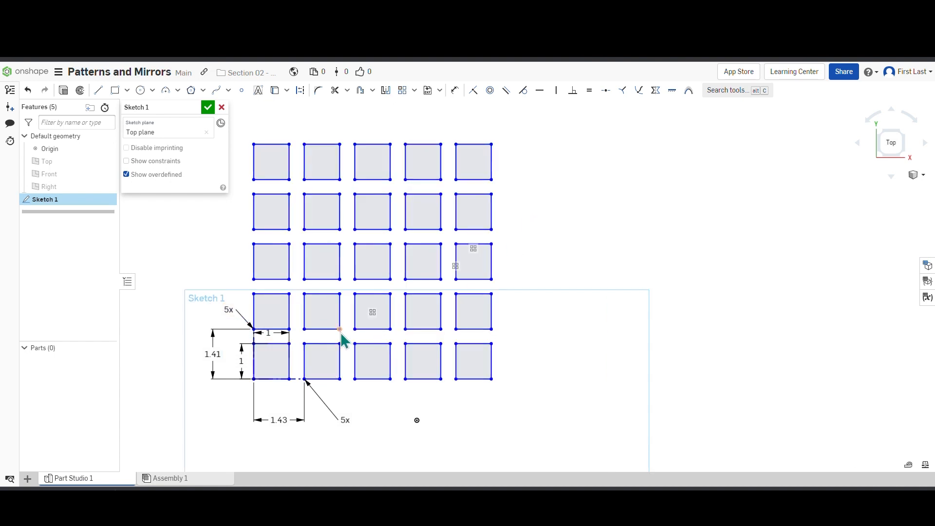
- Change the completed pattern's vertical instance count to 6
double_click(243, 323)
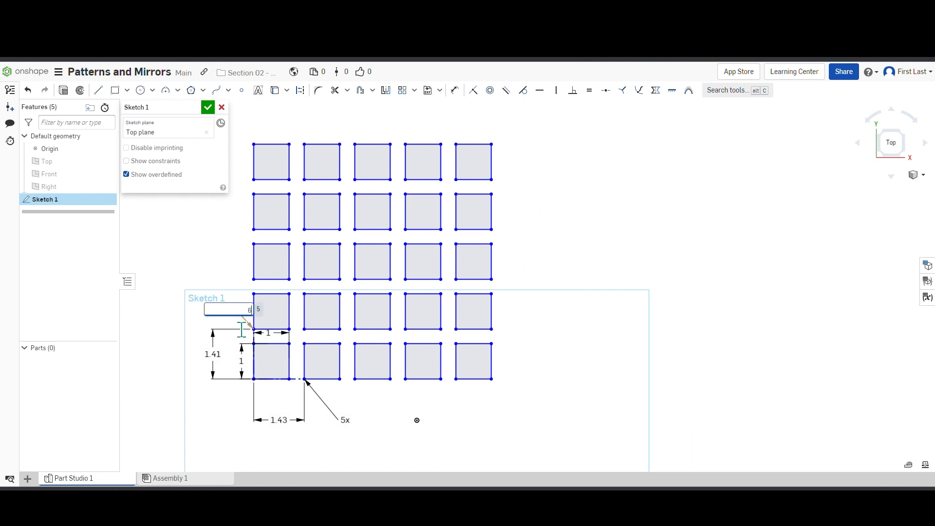
text(6)
key(Return)
- Set the pattern's instance counts to 3 horizontally and 3 vertically
double_click(360, 432)
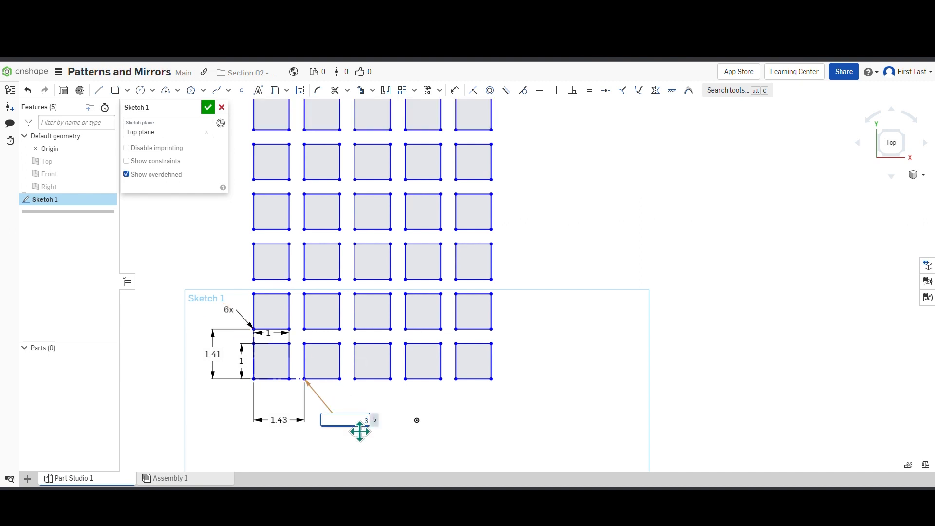
key(Return)
double_click(230, 315)
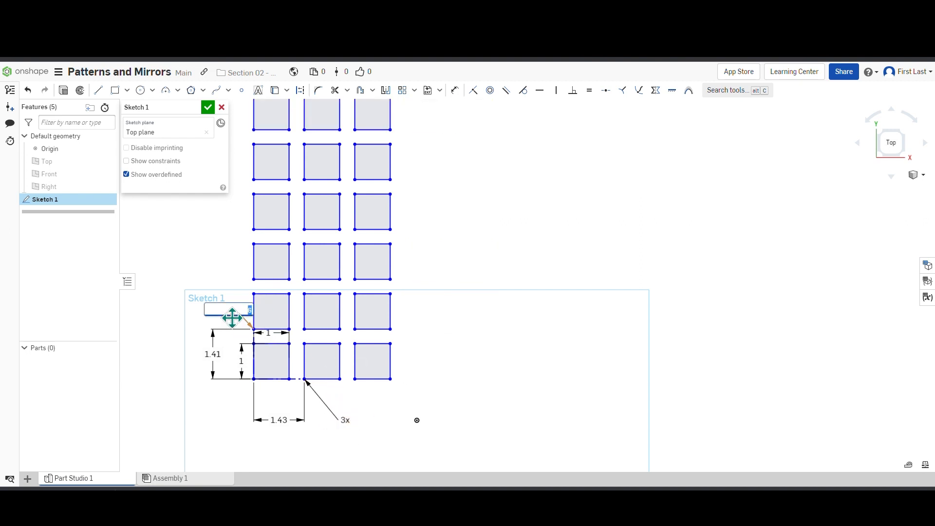
text(3)
key(Return)
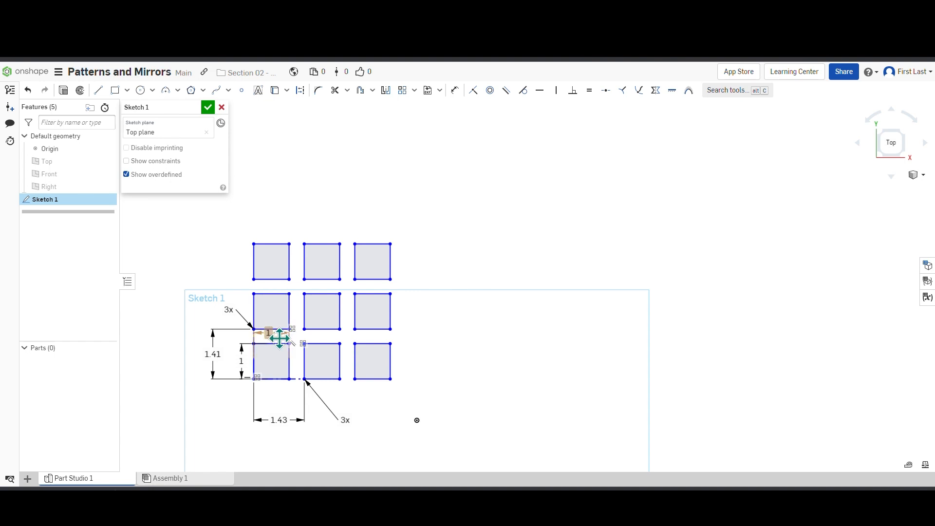
- Set both the horizontal and vertical spacing between the patterned squares to 2 in
double_click(298, 428)
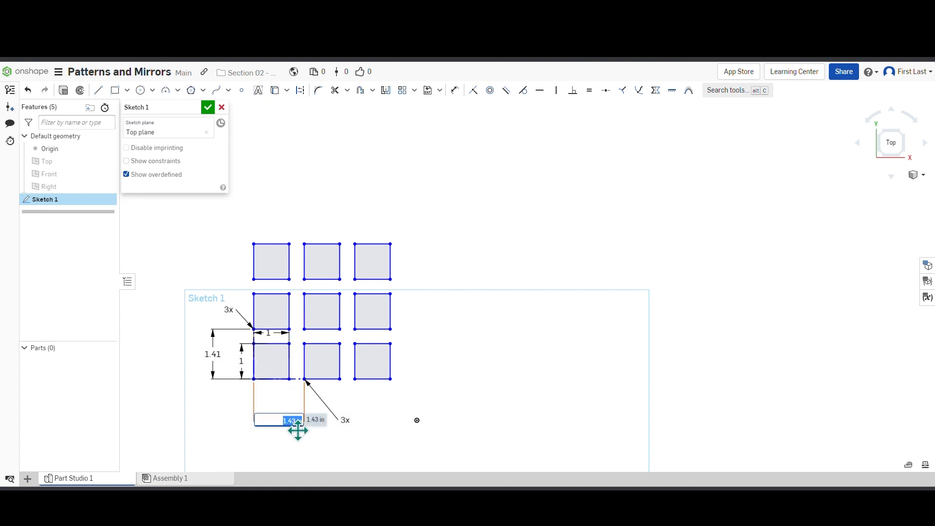
text(2)
key(Return)
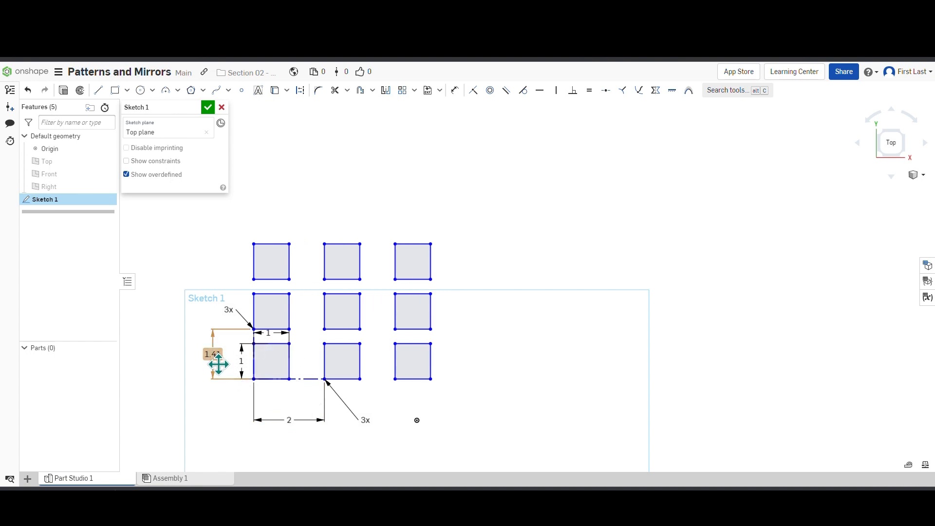
double_click(218, 365)
text(2)
key(Return)
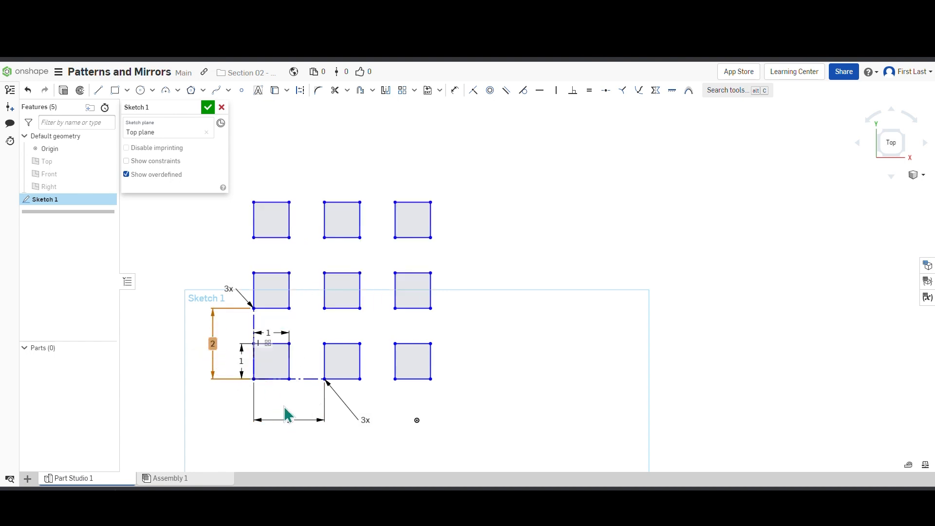
- Set both pattern spacings to 1 in so that neighbouring squares share edges
double_click(305, 434)
text(1)
key(Return)
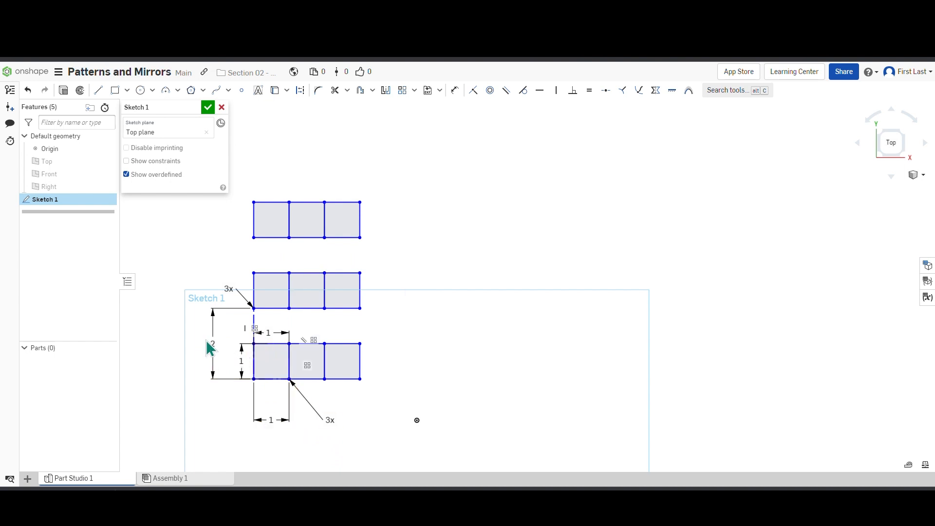
double_click(217, 349)
text(1)
key(Return)
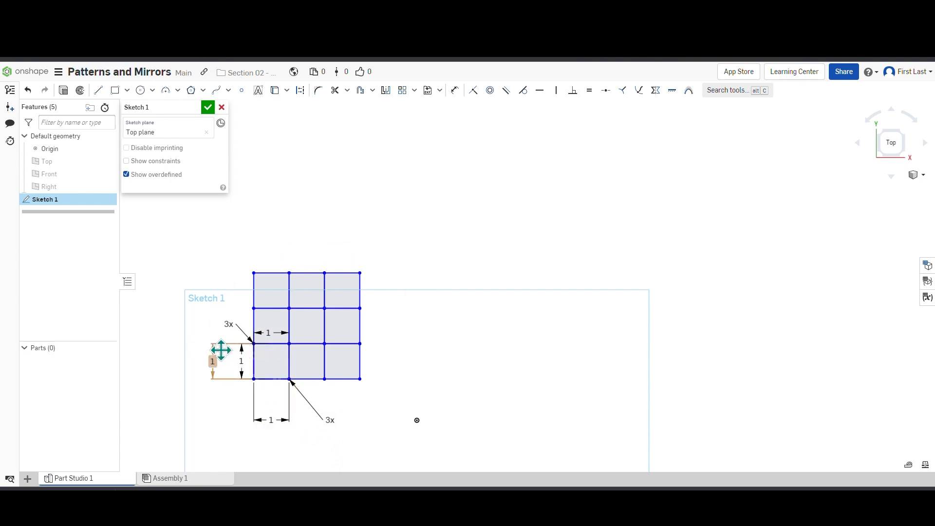
- Reduce the pattern's horizontal spacing to 0.3 in so that the squares overlap
scroll(322, 322, up, 5)
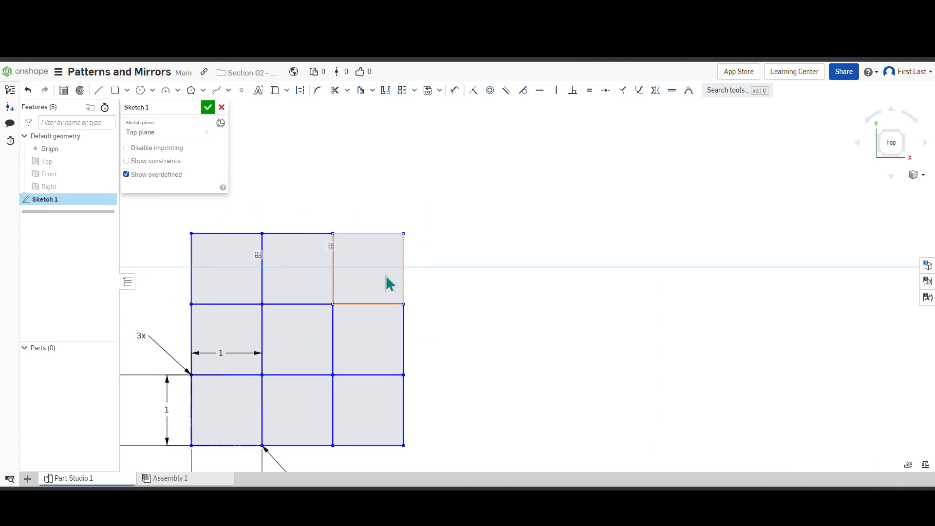
scroll(341, 304, down, 2)
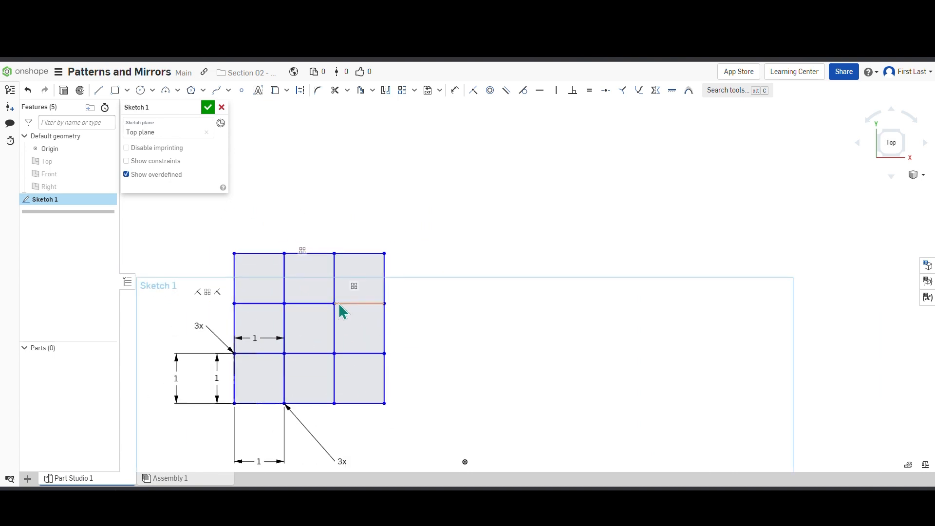
scroll(267, 360, down, 1)
double_click(258, 443)
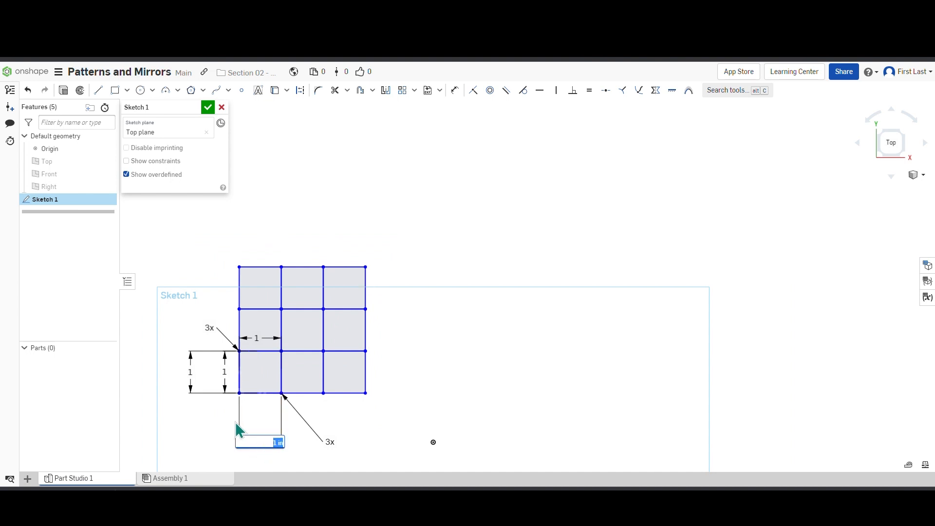
text(.3)
key(Return)
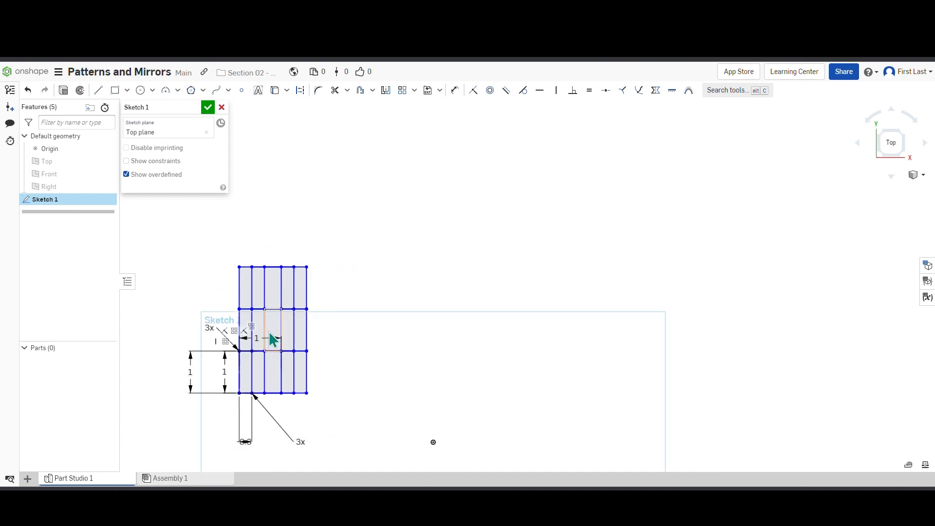
- Set the pattern's horizontal and vertical spacing to 1.5 in each
scroll(269, 331, up, 2)
scroll(263, 270, down, 2)
double_click(253, 401)
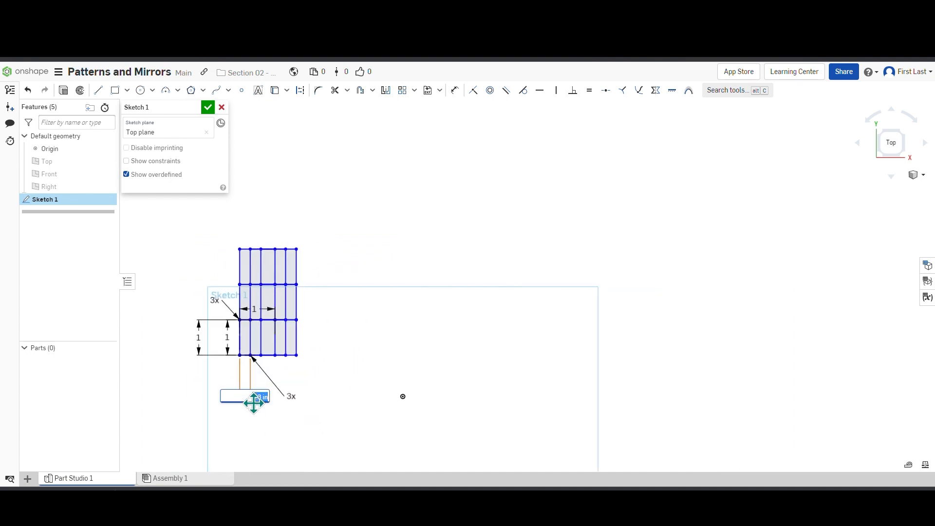
text(1.5)
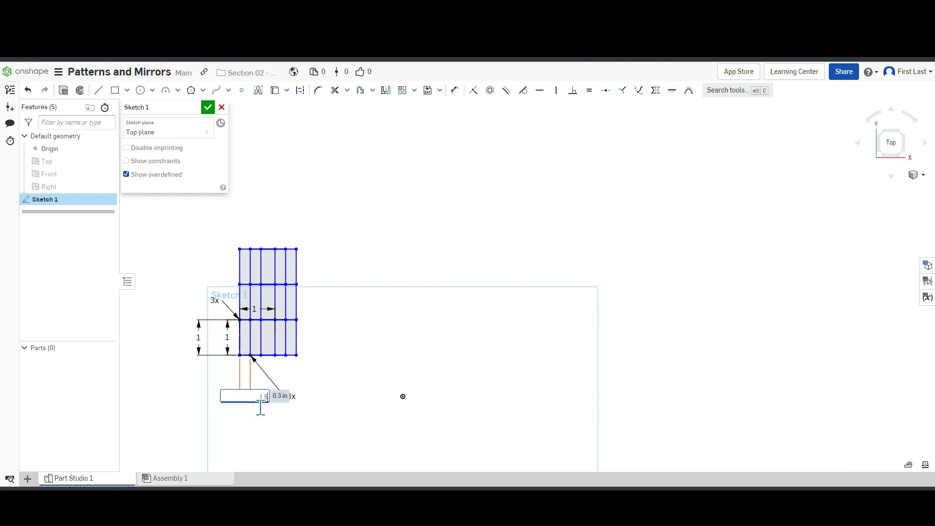
key(Return)
double_click(213, 351)
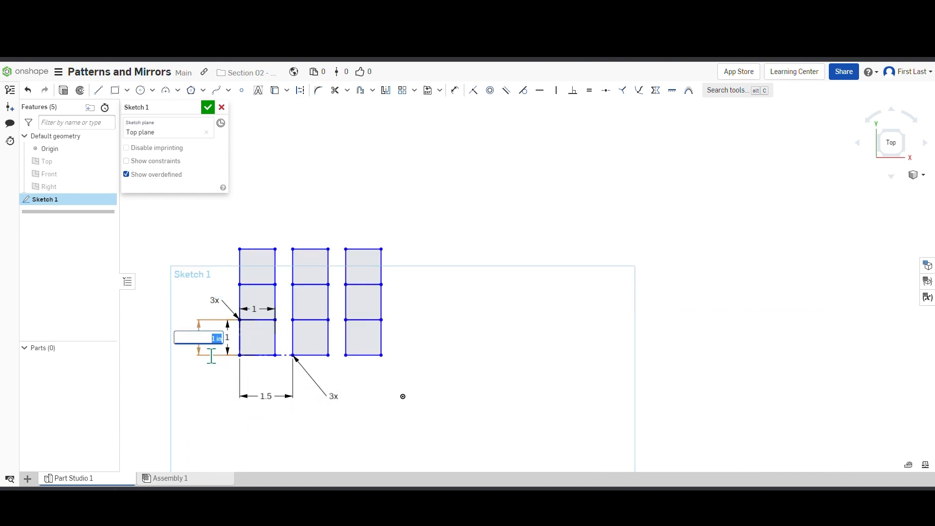
text(1.5)
key(Return)
scroll(393, 453, down, 1)
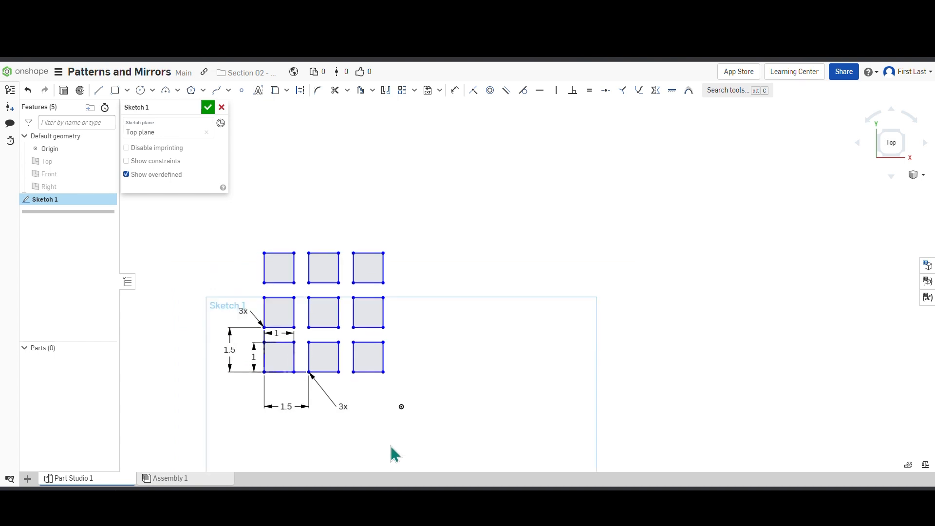
scroll(393, 282, up, 1)
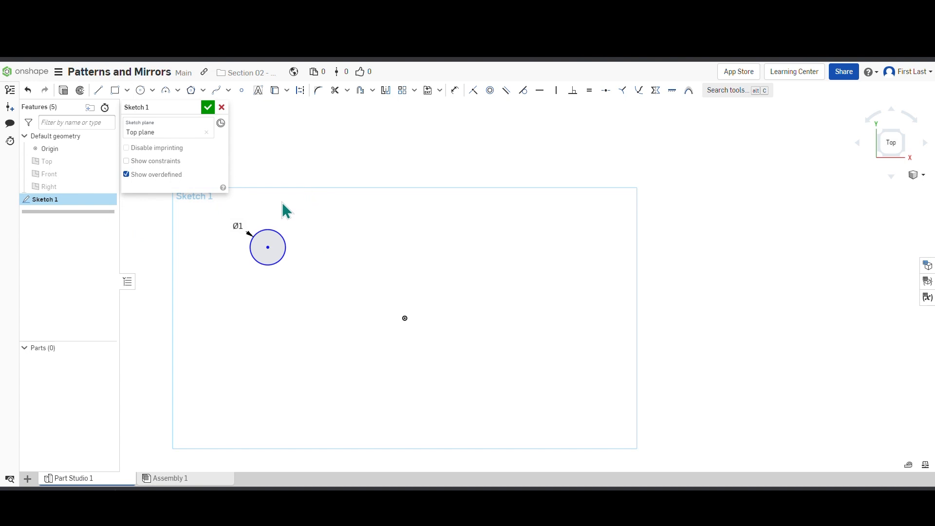
- Create a circular sketch pattern of the 1 in circle about the origin
click(415, 90)
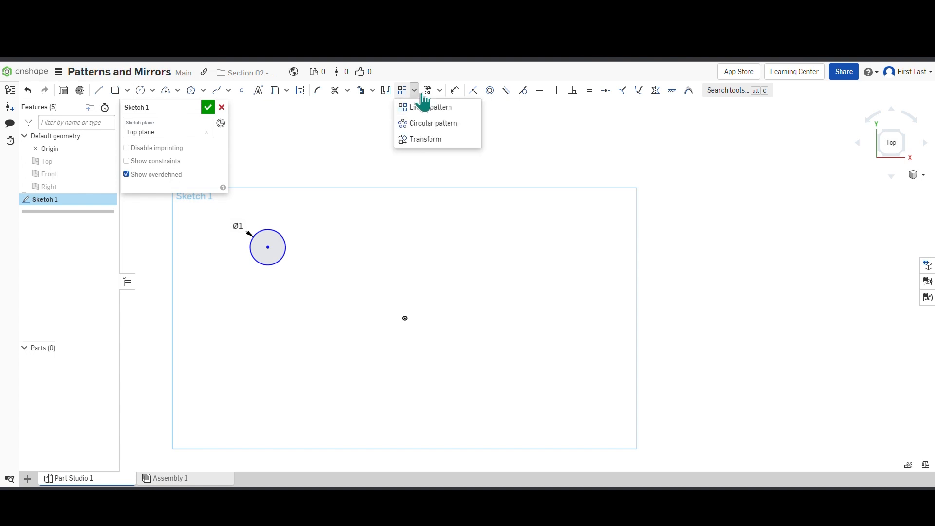
click(419, 131)
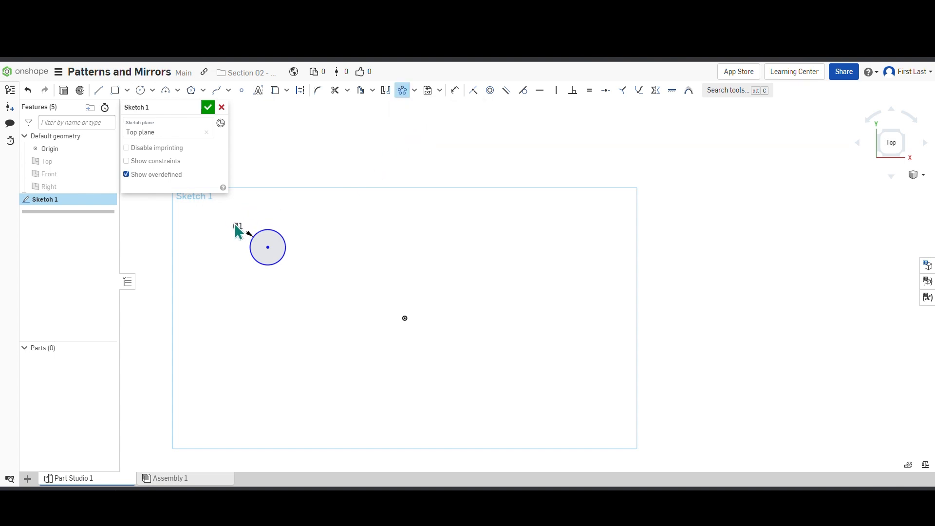
drag(233, 212, 315, 295)
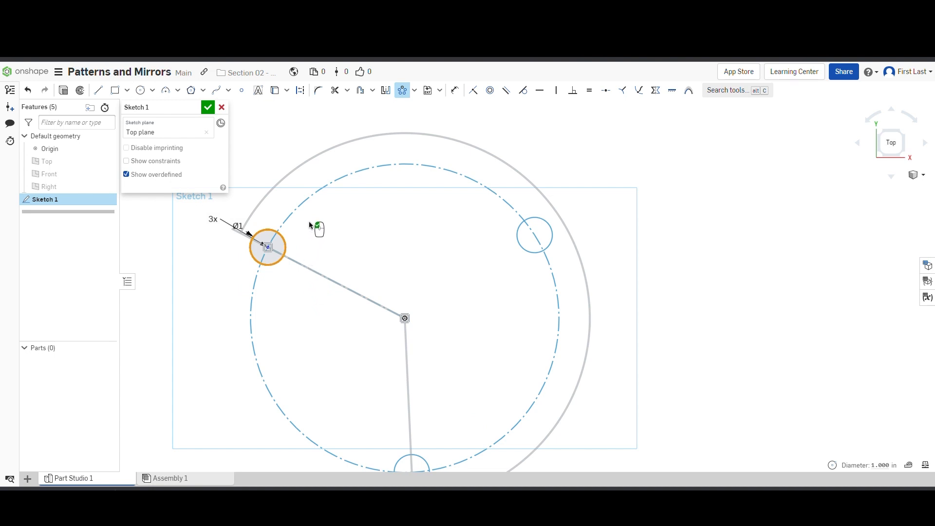
scroll(311, 218, down, 2)
scroll(323, 306, up, 1)
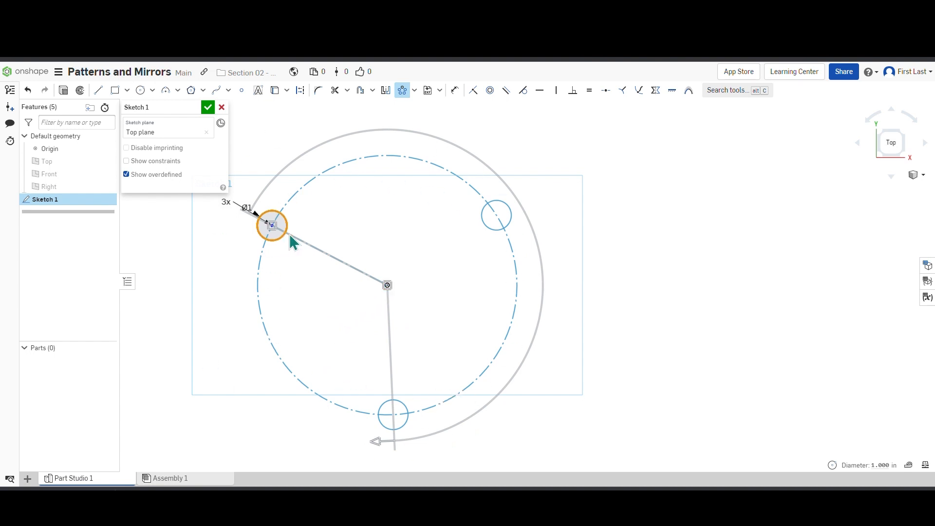
- Move the circular pattern's count label inside the ring and set the instance count to 10
click(235, 204)
click(417, 281)
mouse_move(388, 289)
mouse_down()
mouse_move(375, 312)
mouse_move(294, 315)
mouse_move(265, 259)
mouse_move(274, 231)
mouse_move(503, 217)
mouse_move(311, 229)
mouse_move(378, 224)
mouse_move(464, 315)
mouse_move(280, 264)
mouse_move(236, 270)
mouse_move(306, 339)
mouse_move(358, 356)
mouse_move(435, 318)
mouse_move(410, 243)
mouse_move(345, 238)
mouse_move(463, 269)
mouse_move(362, 269)
mouse_move(388, 289)
mouse_up()
scroll(329, 263, down, 1)
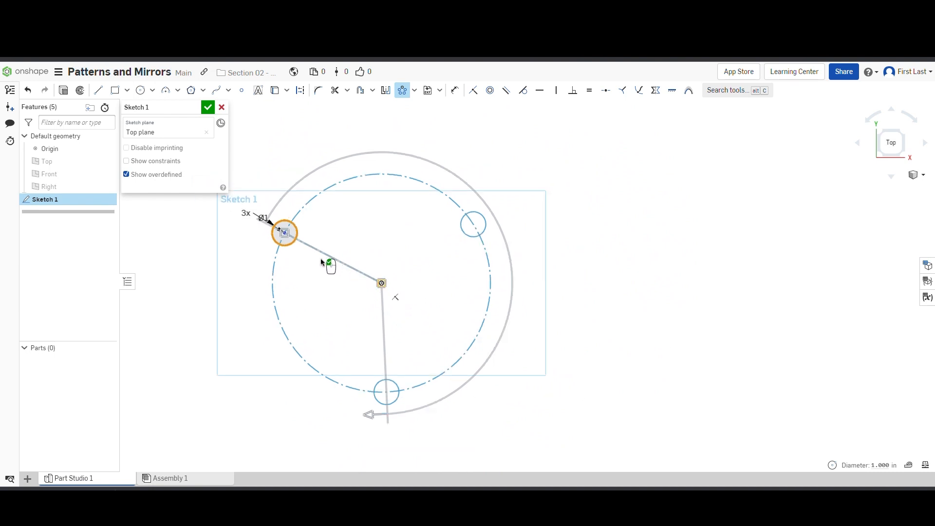
drag(259, 225, 308, 272)
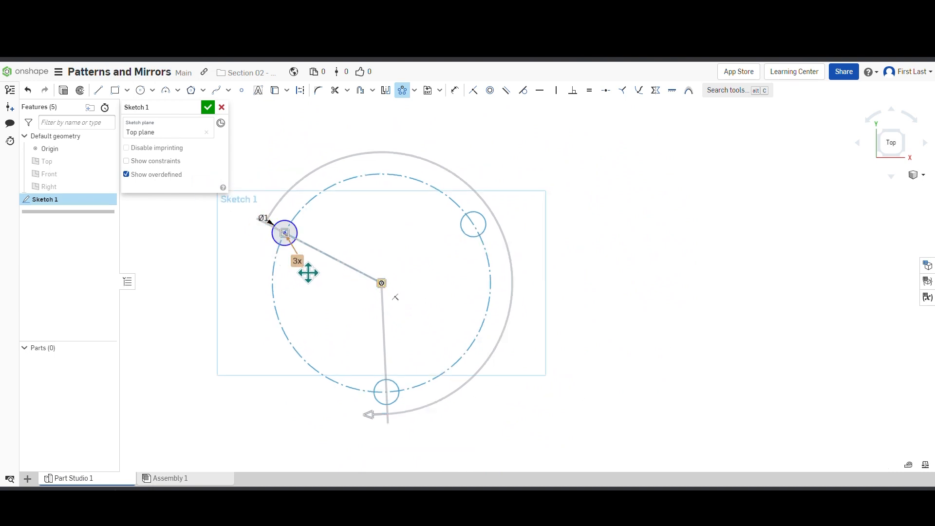
double_click(307, 272)
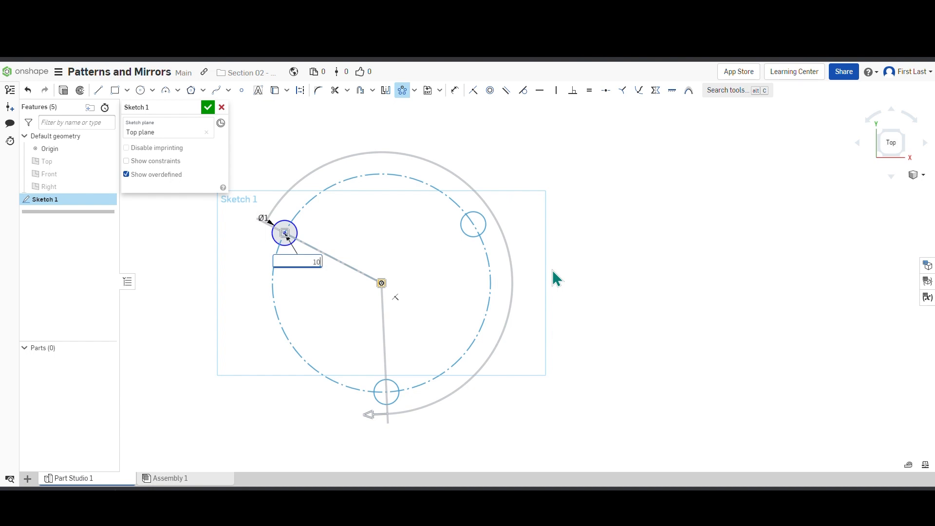
key(Return)
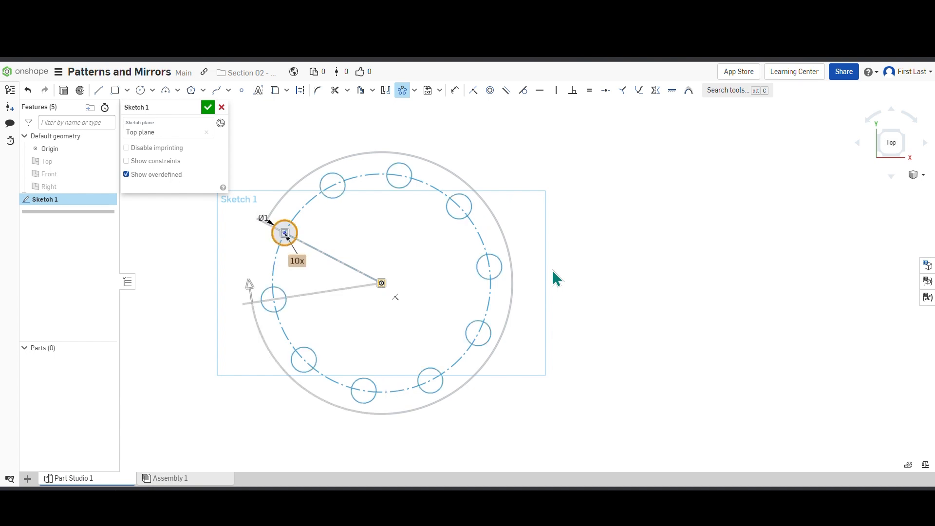
- Set the circular pattern's instance count to 15 and return it to 10
double_click(301, 264)
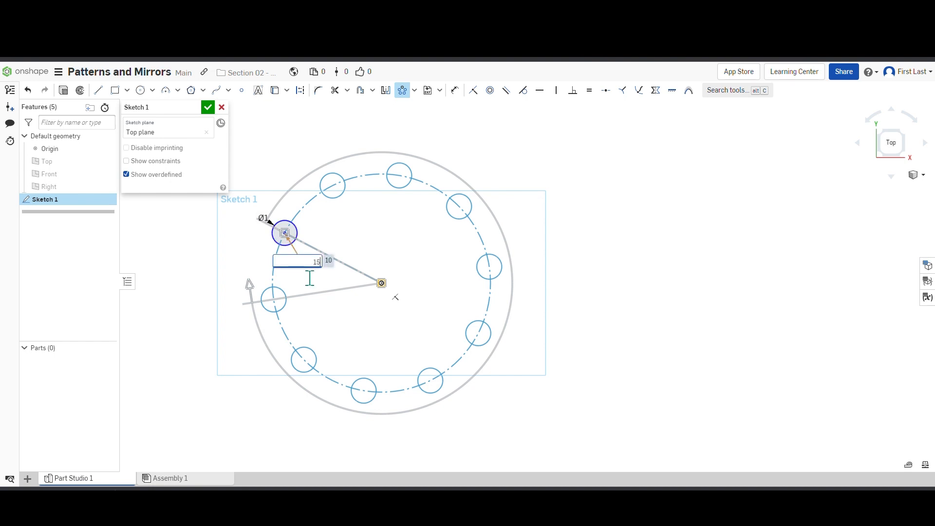
key(Return)
double_click(300, 276)
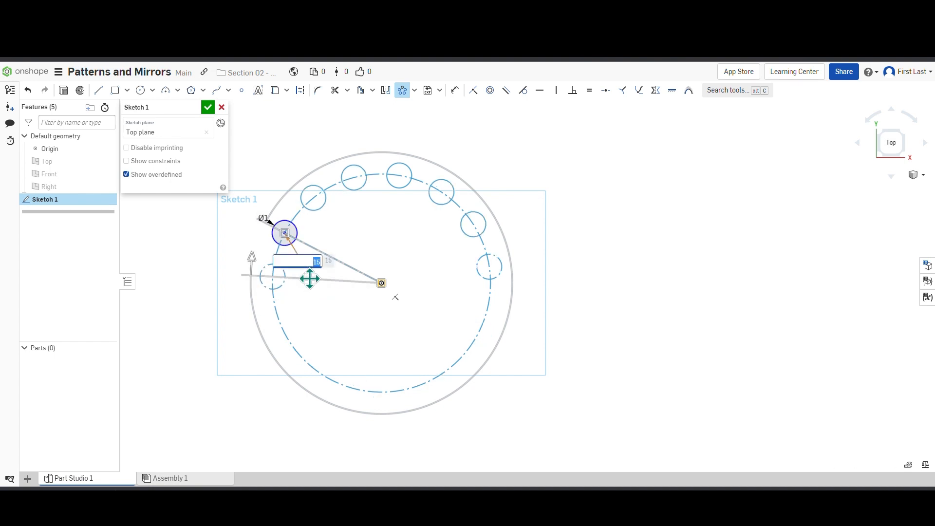
key(Return)
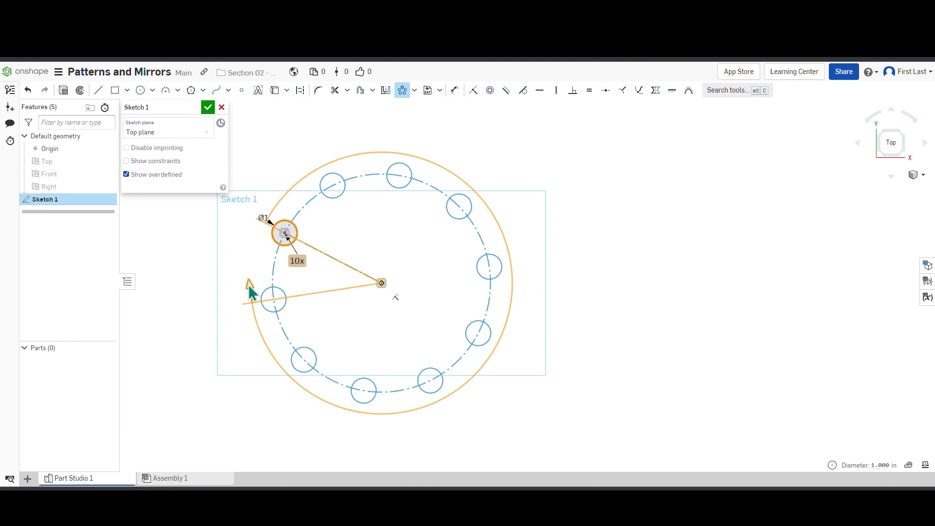
- Shrink the circular pattern's sweep to 180°, extend it again to 324°, and finish the pattern
drag(250, 284, 493, 348)
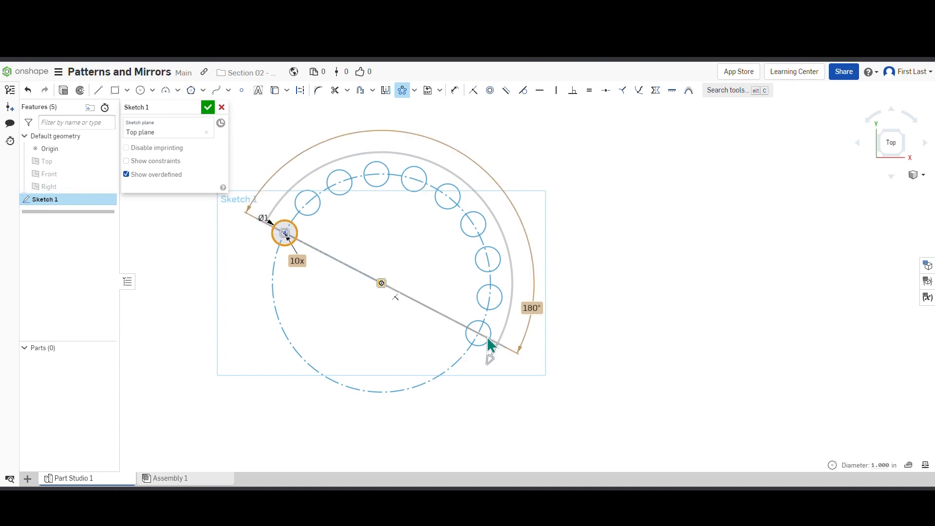
drag(492, 358, 300, 276)
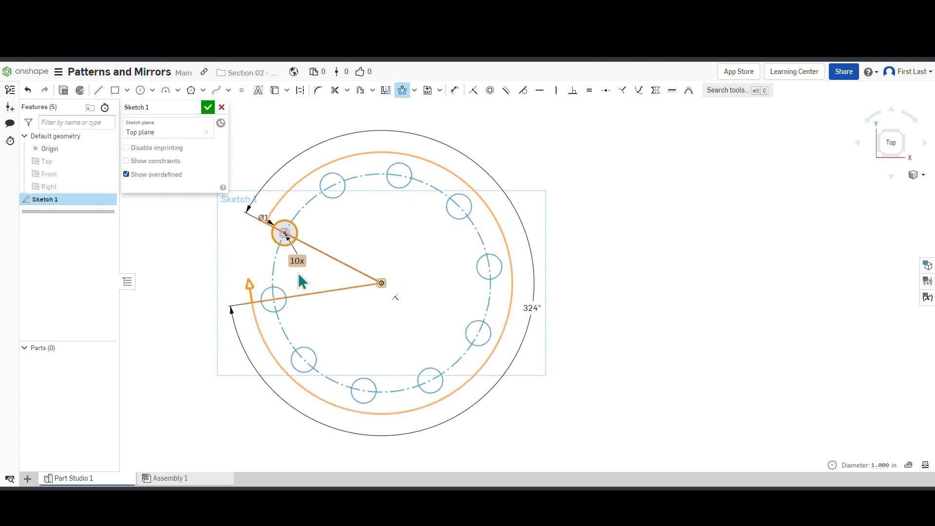
click(509, 157)
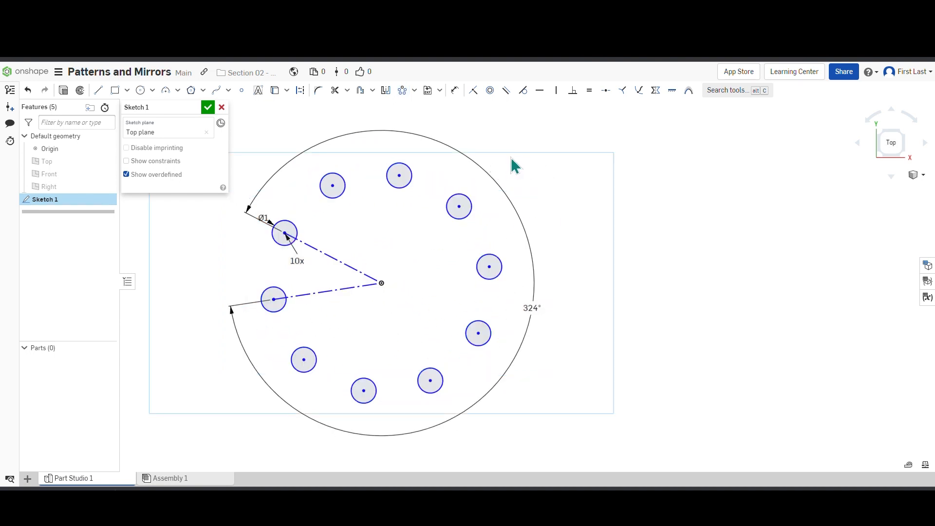
- Set the circular pattern's angle dimension to 360°
double_click(541, 310)
text(360)
key(Return)
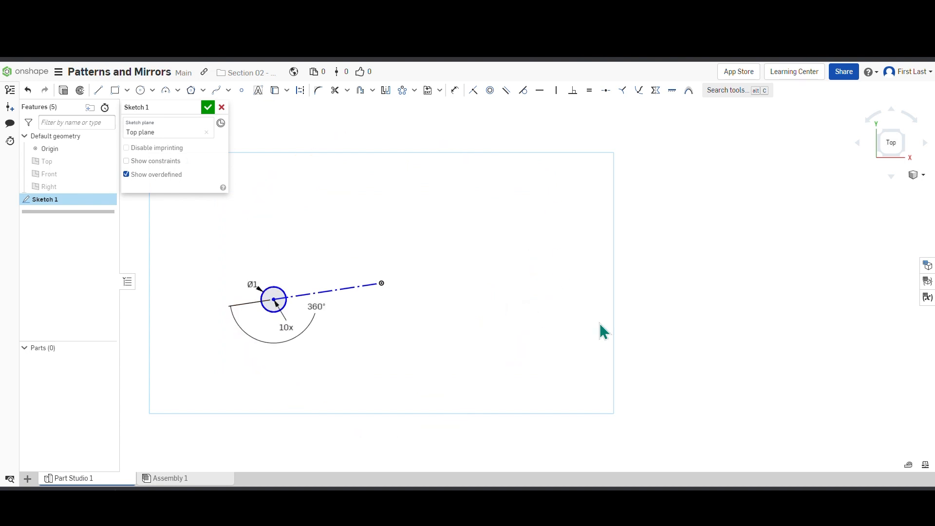
- Set the circular pattern's angle dimension to 180° so that the circles spread over half a ring
double_click(328, 323)
text(1)
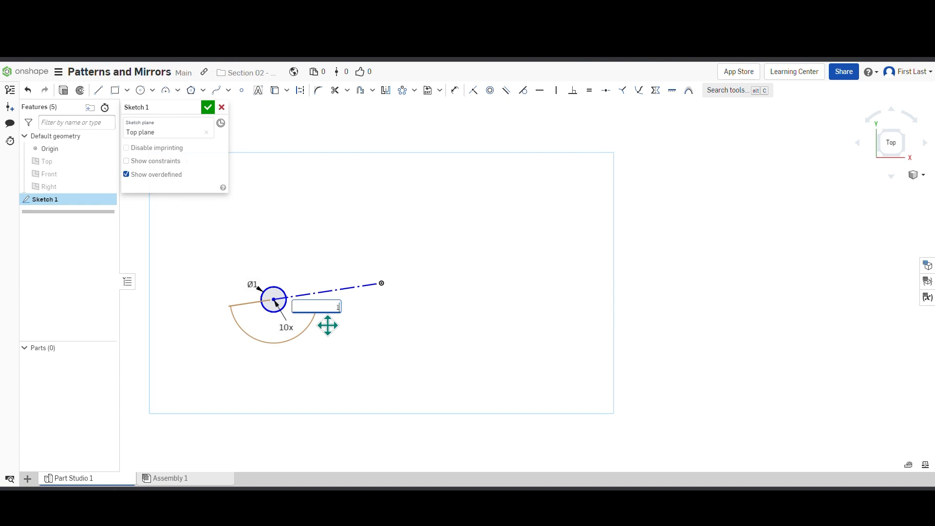
text(80)
key(Return)
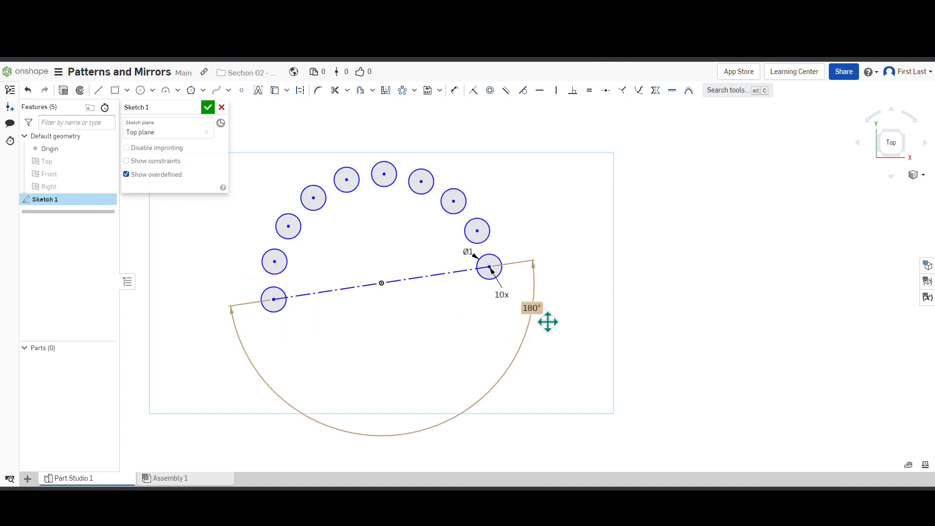
- Move the angle dimension closer to the pattern centre and set the instance count to 6
drag(548, 322, 482, 329)
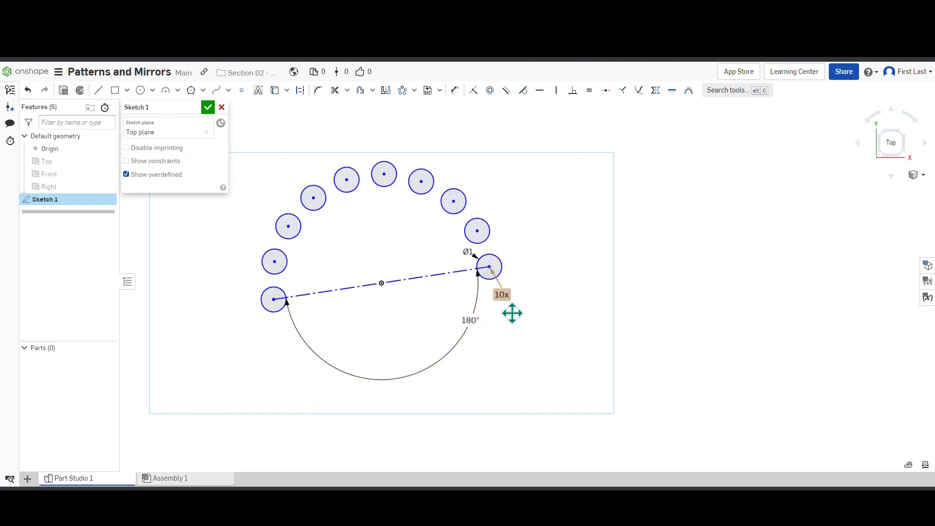
double_click(502, 294)
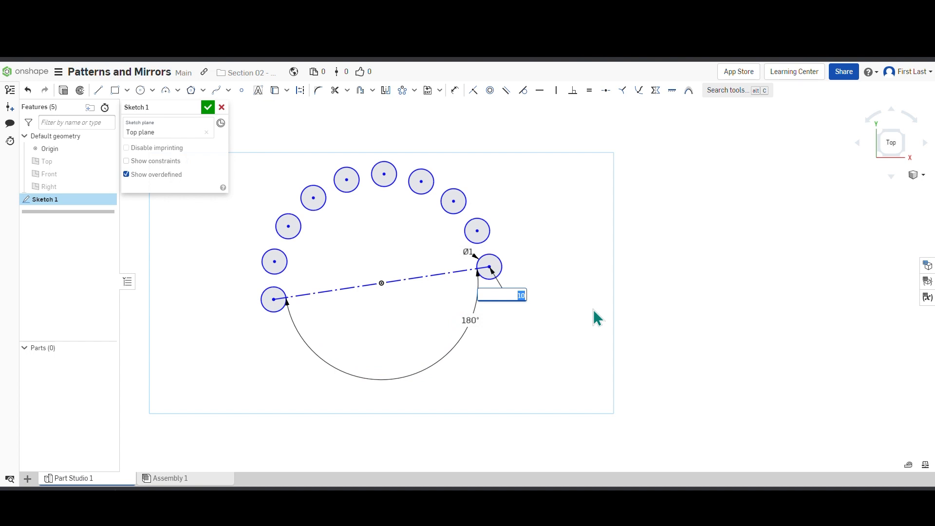
key(Return)
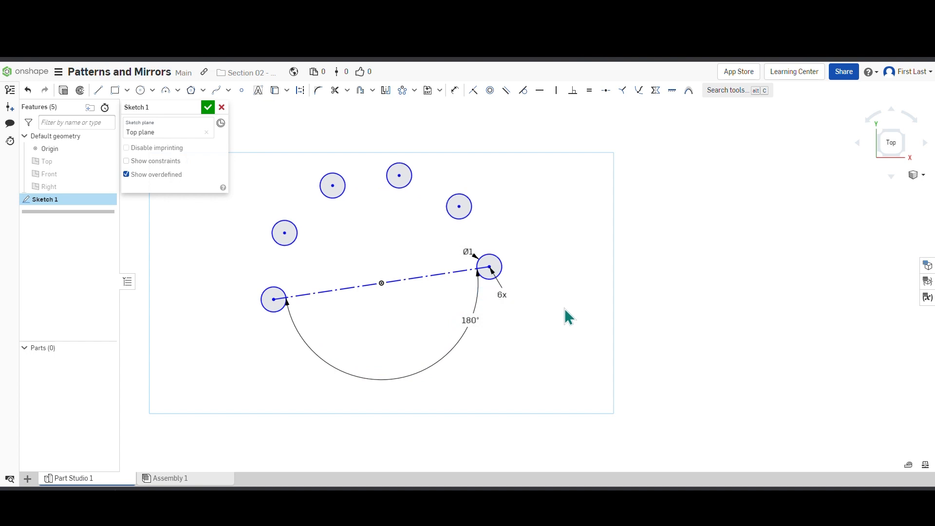
- Move the diameter label clear of the patterned circle and set the circle's diameter to 2 in
drag(480, 258, 552, 248)
double_click(543, 255)
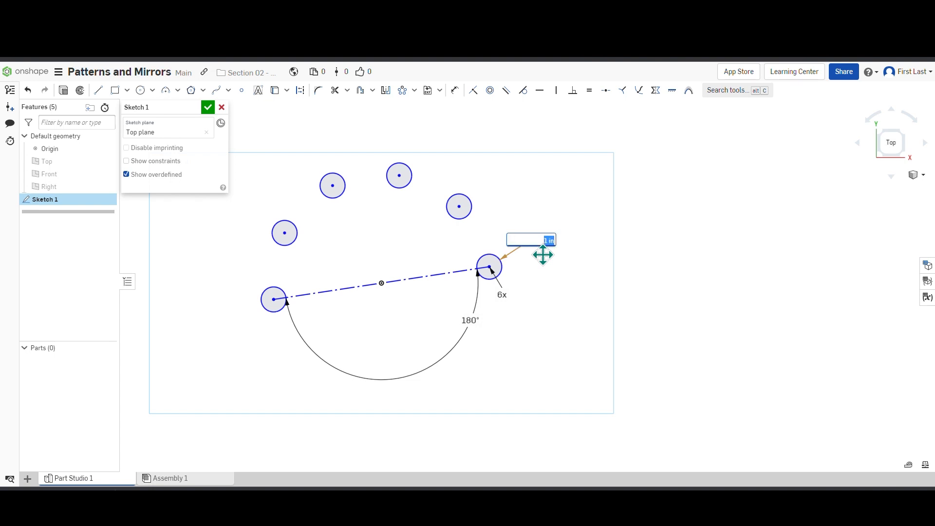
key(Return)
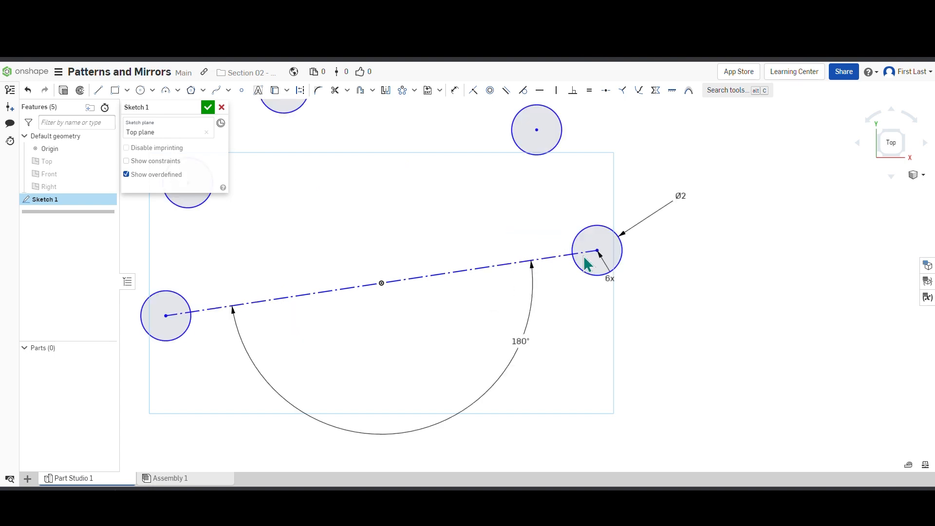
scroll(527, 330, down, 3)
scroll(512, 331, up, 1)
scroll(522, 343, up, 1)
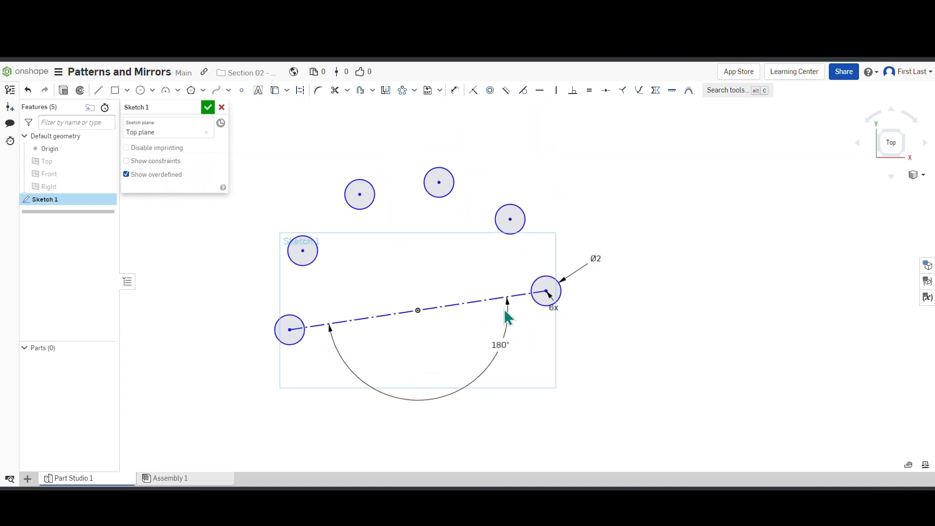
- Try to add a diameter dimension to the patterned circle next to the already dimensioned one
click(454, 90)
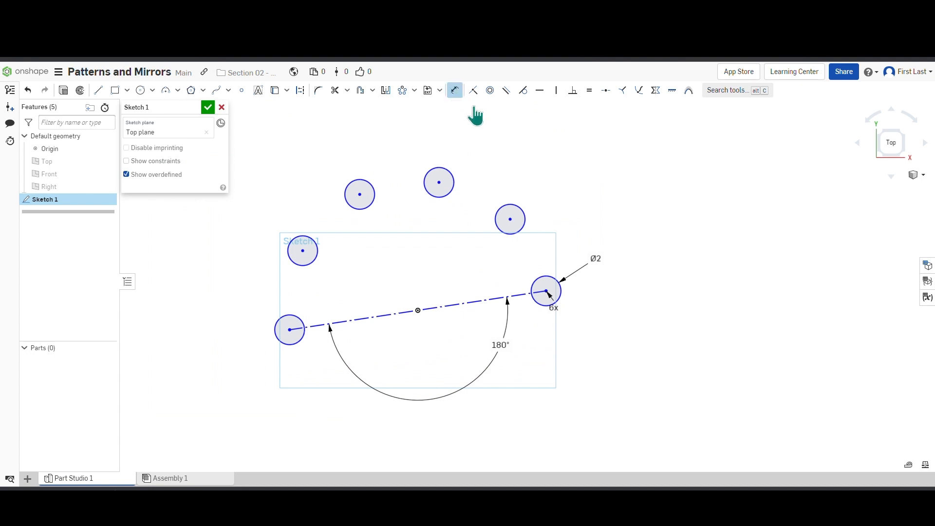
click(520, 208)
click(529, 192)
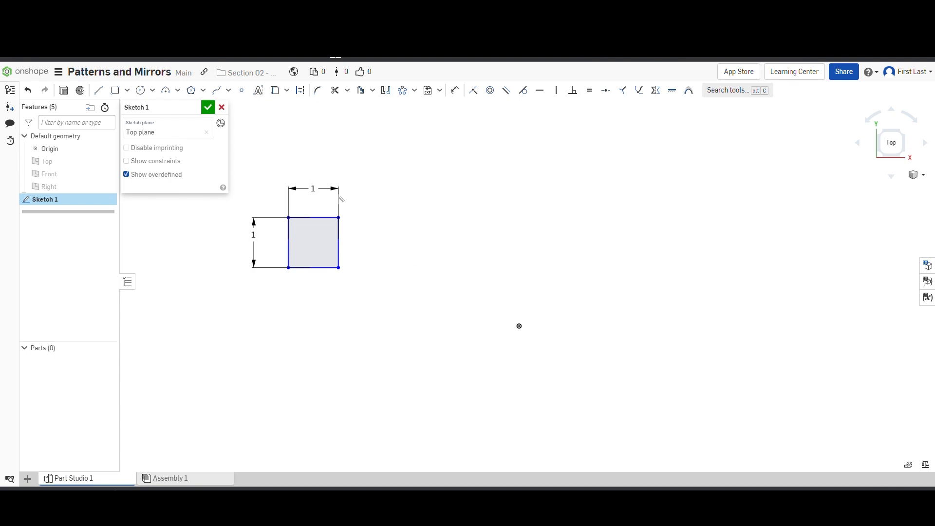
- Close the sketch of the 1 in square and extrude the square 1 in as a new solid
click(222, 108)
mouse_move(395, 246)
right_down()
mouse_move(424, 303)
mouse_move(286, 200)
right_up()
click(123, 91)
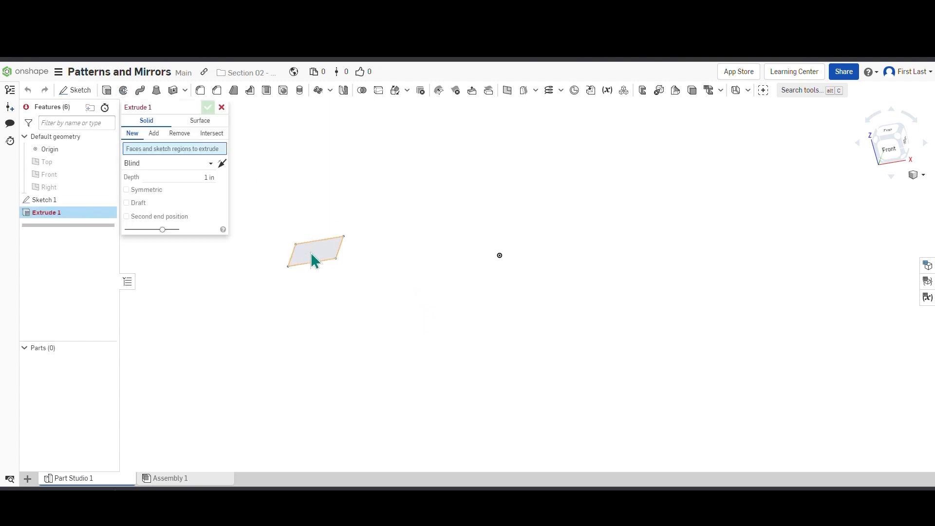
click(310, 251)
click(209, 108)
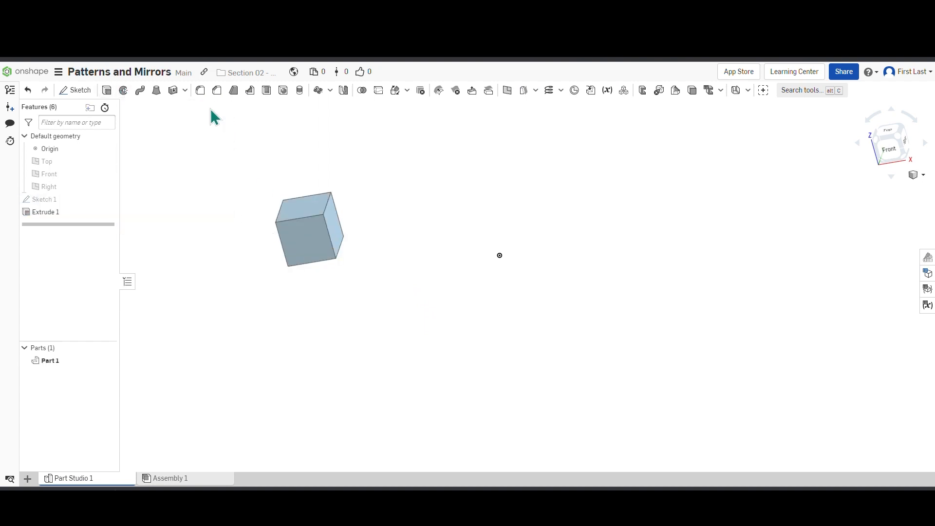
- Start a linear part pattern with the extruded cube as the entity to pattern
scroll(344, 313, down, 1)
scroll(373, 317, up, 2)
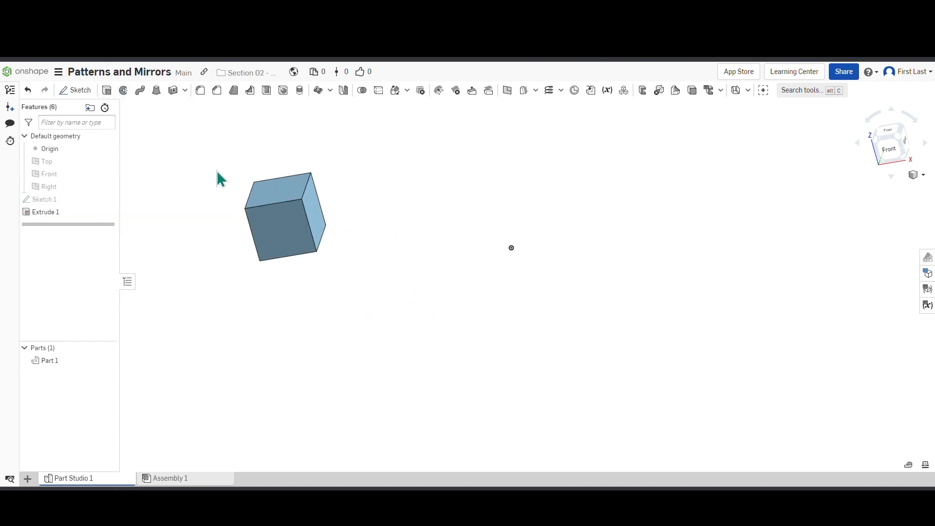
mouse_move(357, 207)
right_down()
mouse_move(361, 216)
mouse_move(359, 200)
right_up()
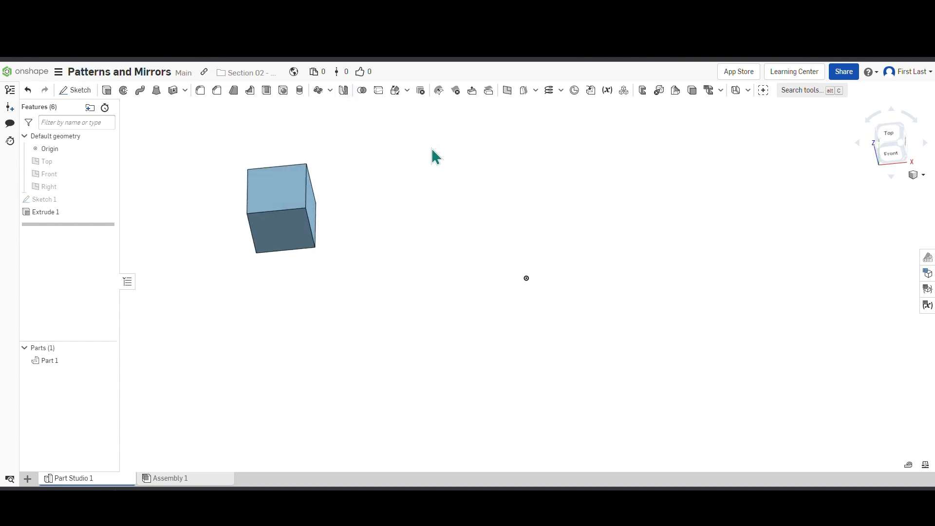
click(407, 91)
click(345, 137)
click(332, 91)
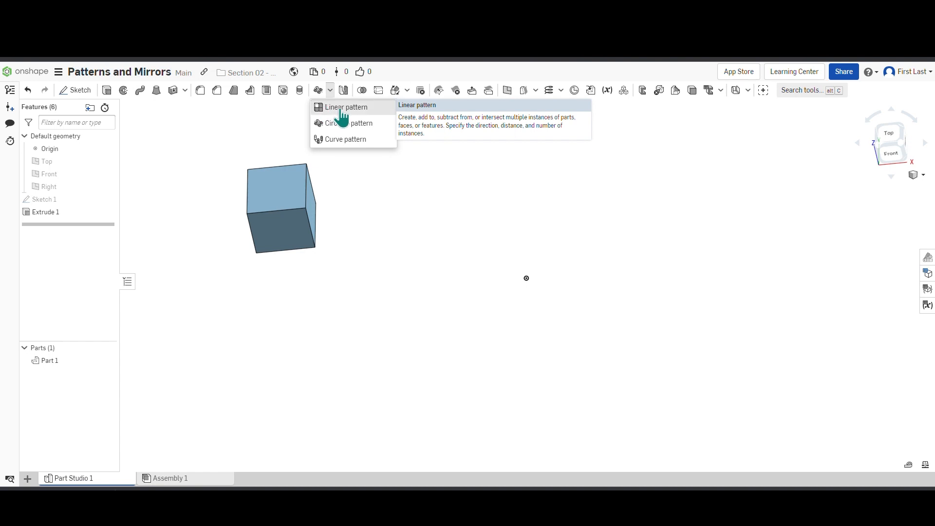
click(342, 109)
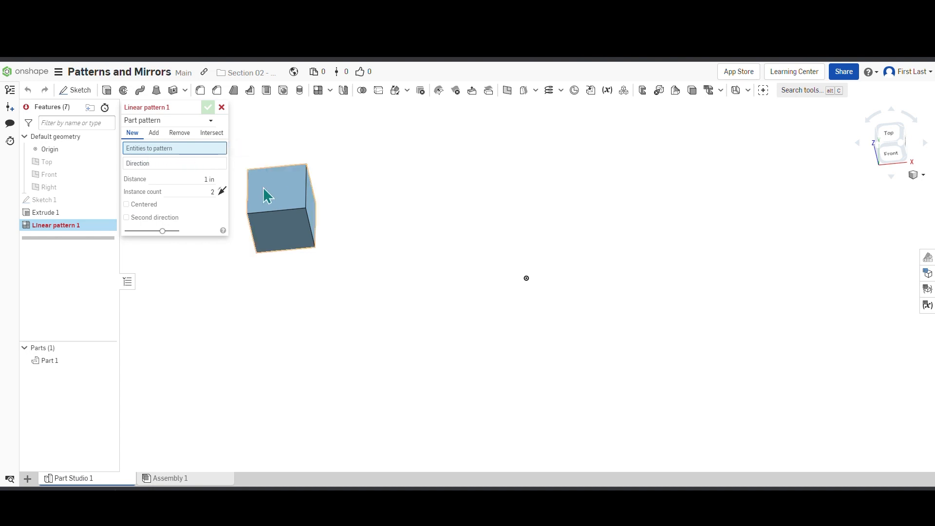
click(282, 202)
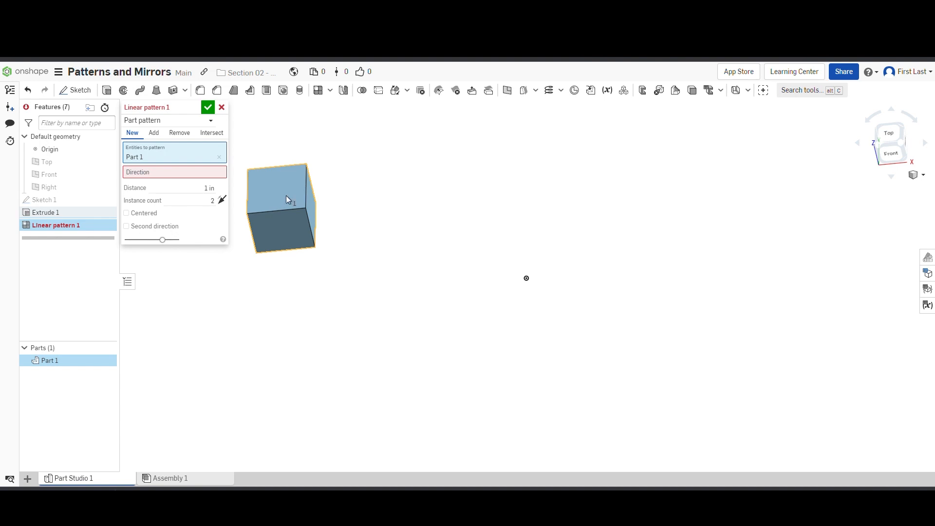
- Use the cube's top edge running from front to back as the linear pattern's direction
mouse_move(290, 203)
right_down()
mouse_move(371, 263)
mouse_move(363, 220)
mouse_move(351, 234)
mouse_move(388, 263)
mouse_move(363, 268)
mouse_move(313, 215)
right_up()
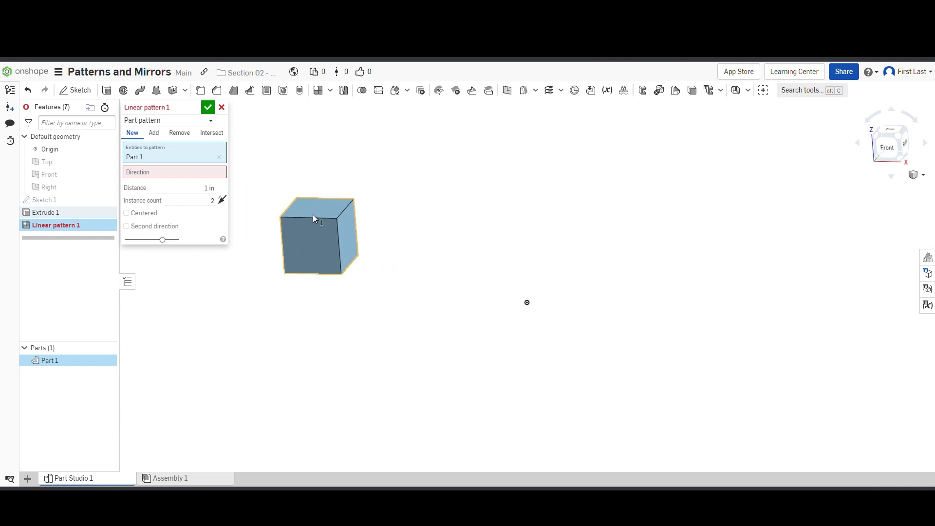
click(166, 172)
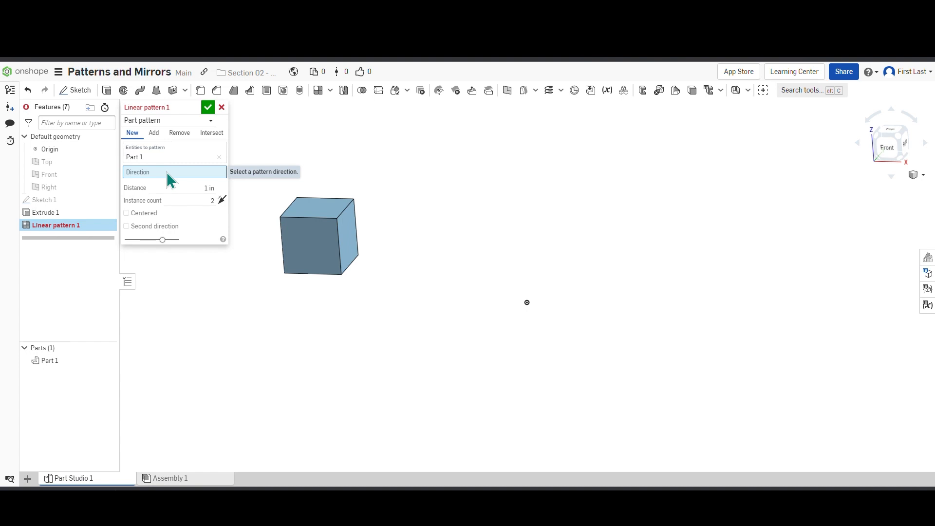
click(345, 212)
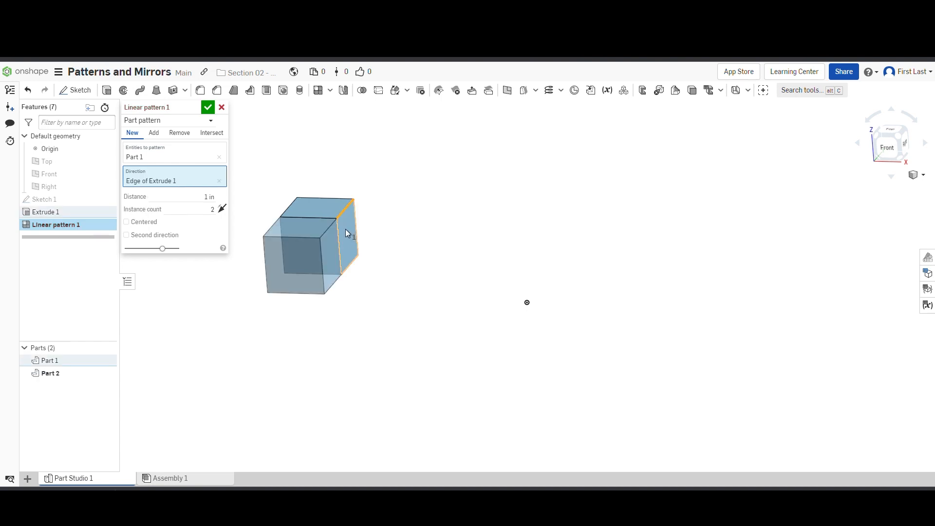
- Try the cube's side faces as the linear pattern's direction in place of the edge
click(219, 181)
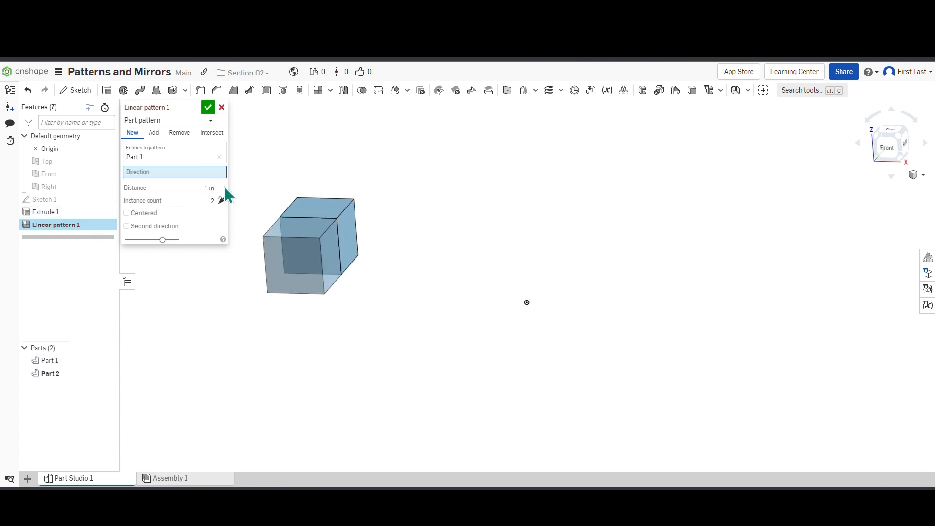
click(353, 233)
right_drag(412, 276, 451, 278)
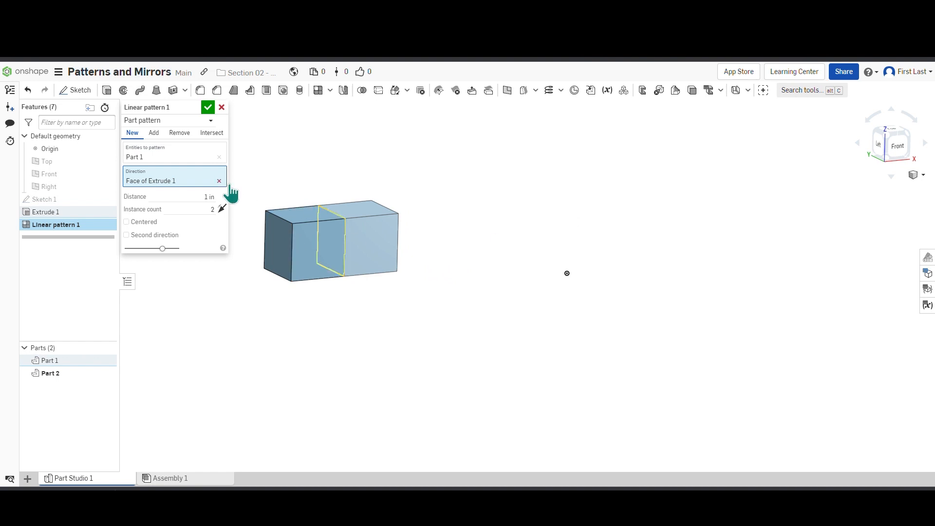
right_drag(229, 195, 411, 267)
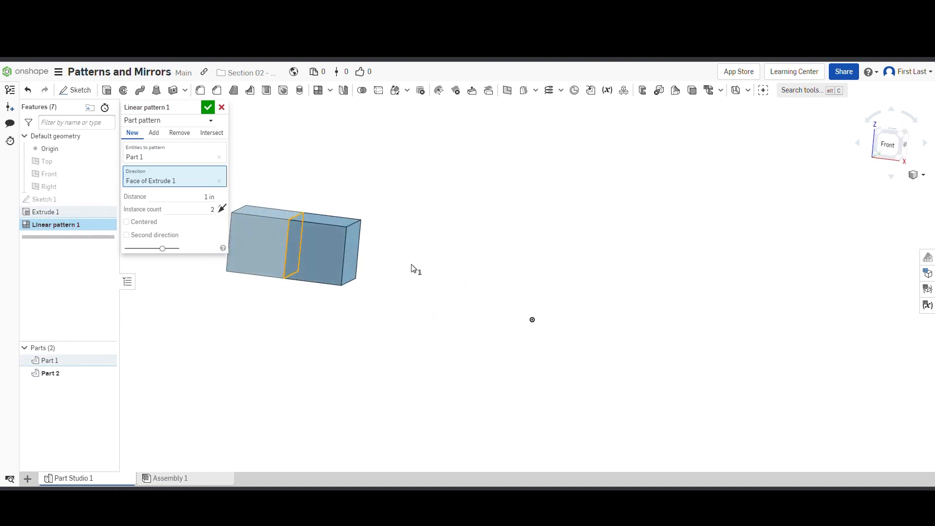
- Replace the linear pattern's direction with the cube's right side face
click(219, 181)
click(353, 251)
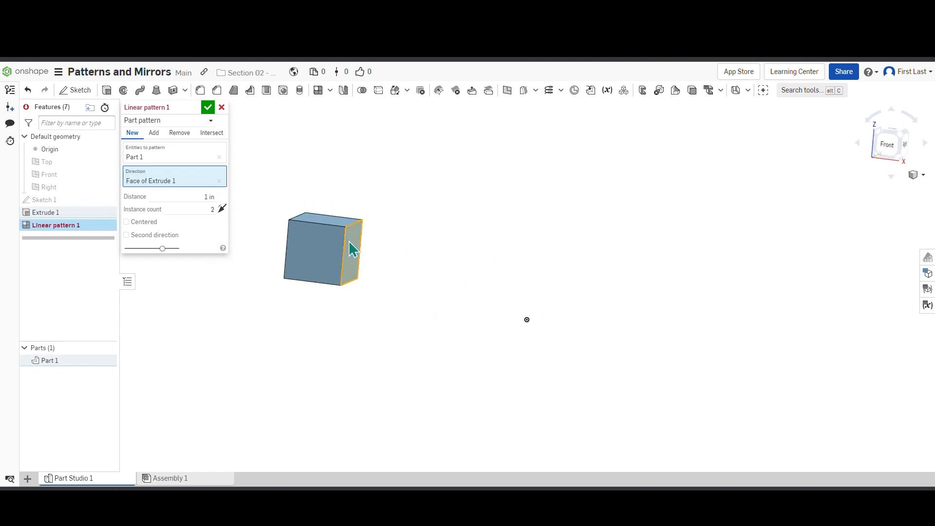
right_drag(409, 322, 475, 325)
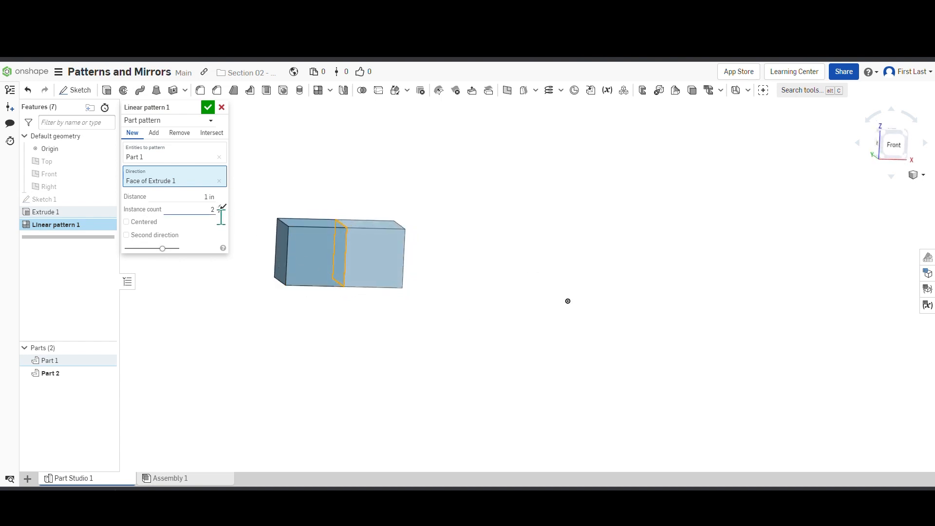
- Set the linear pattern's distance to 1.6 in and its instance count to 5
click(211, 197)
text(1.6)
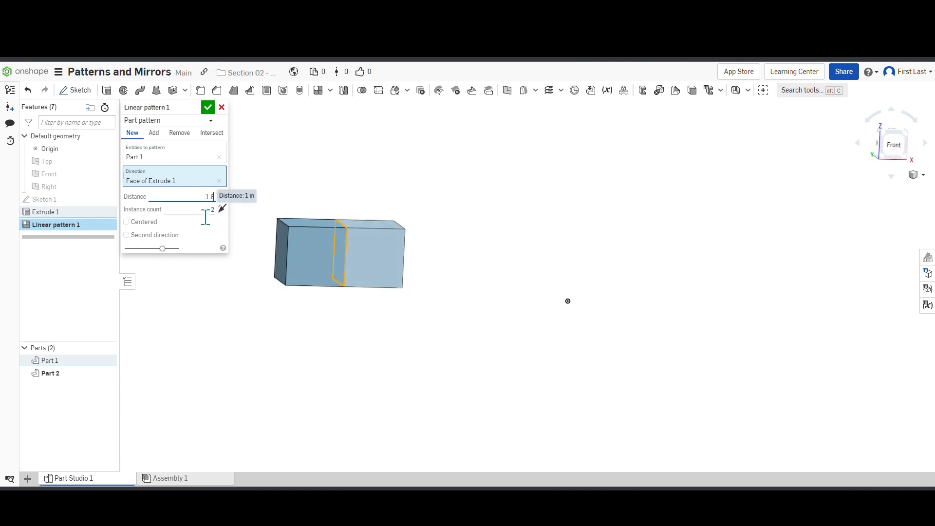
key(Return)
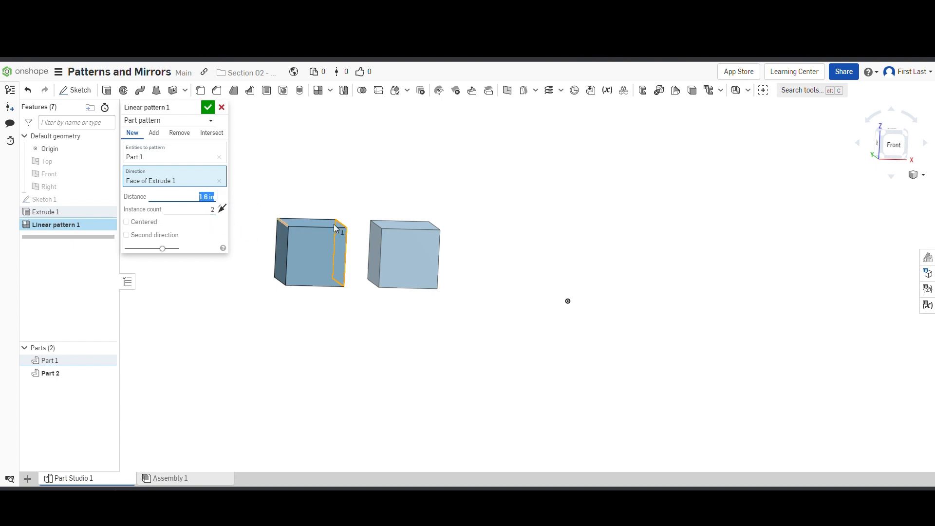
right_drag(360, 226, 357, 226)
click(213, 213)
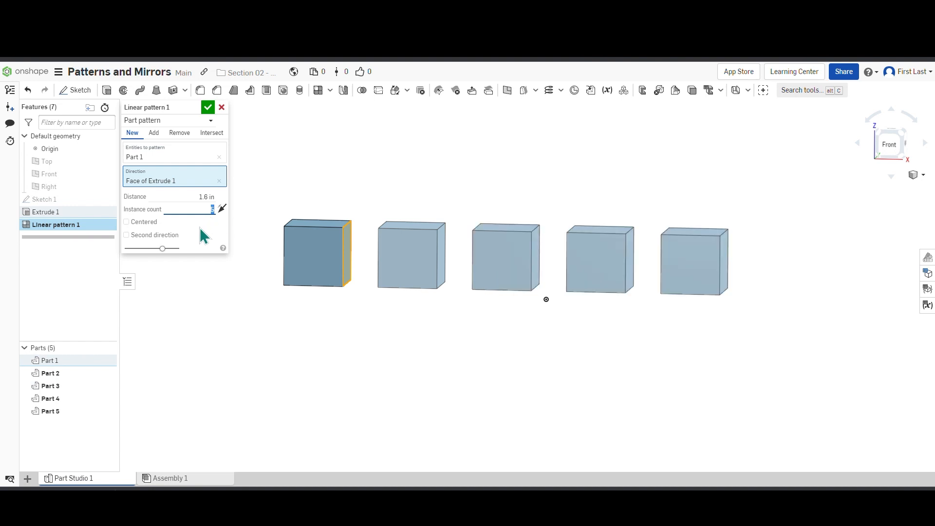
- Try the Centered option on the linear pattern of cubes and switch it back off
click(136, 223)
scroll(492, 319, down, 3)
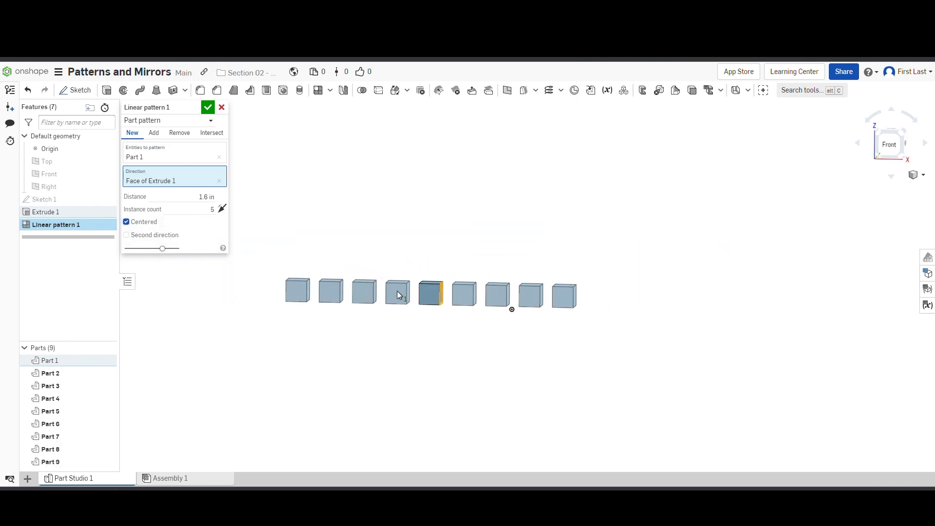
scroll(356, 280, up, 3)
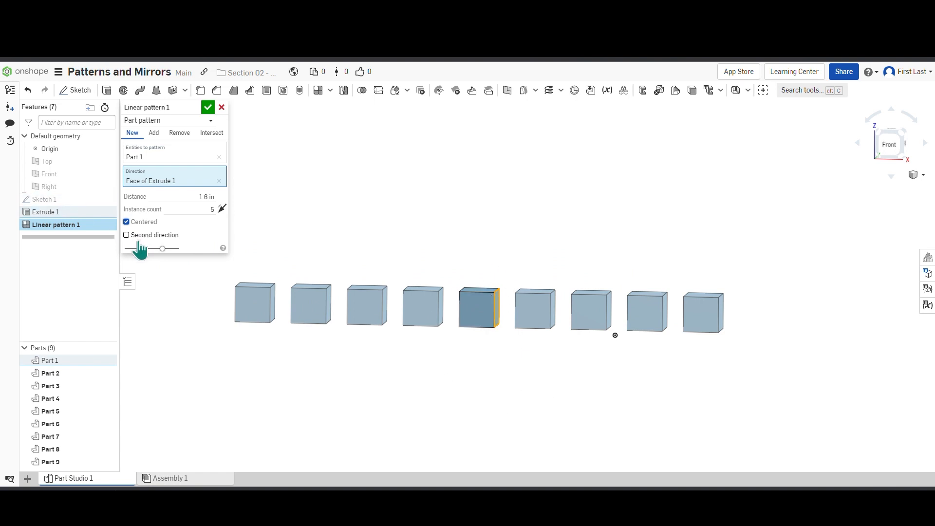
click(126, 221)
scroll(263, 268, down, 3)
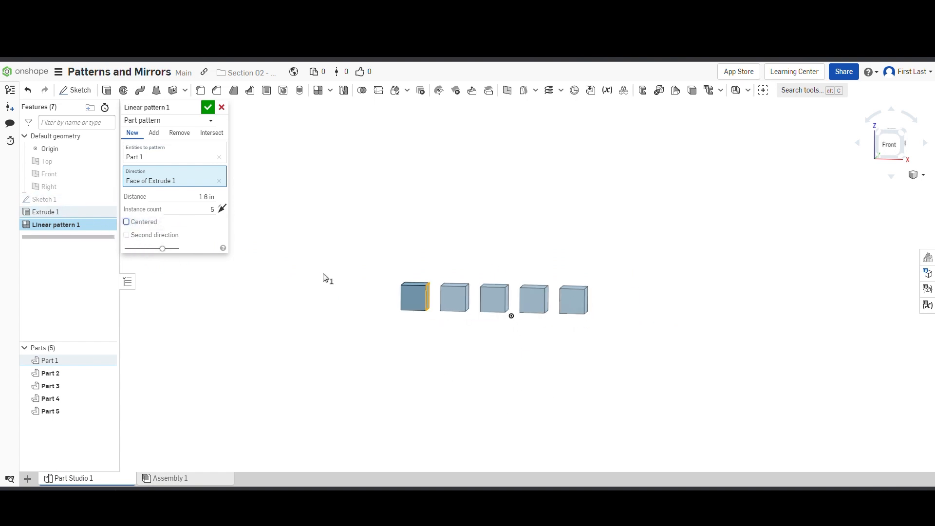
scroll(458, 298, up, 2)
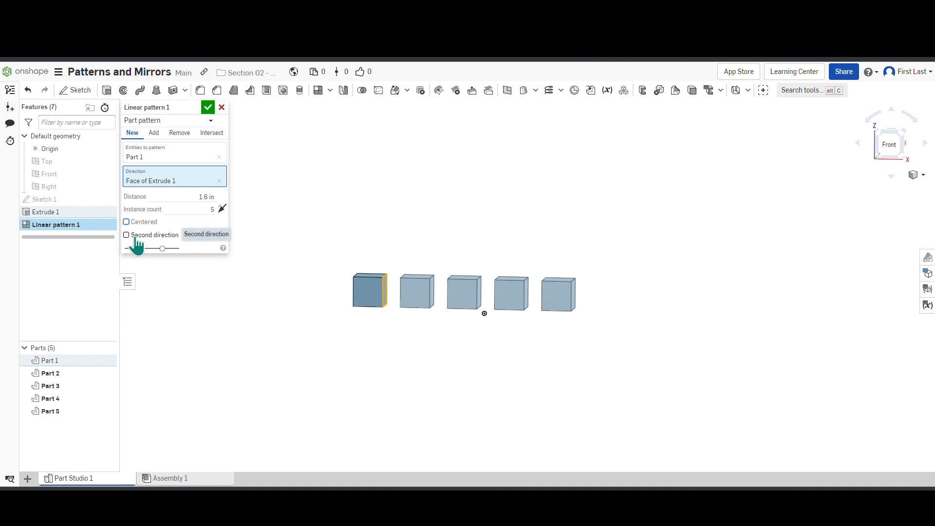
- Enable a second direction for the linear pattern, defined by the original cube's top face
click(136, 238)
right_drag(387, 293, 372, 327)
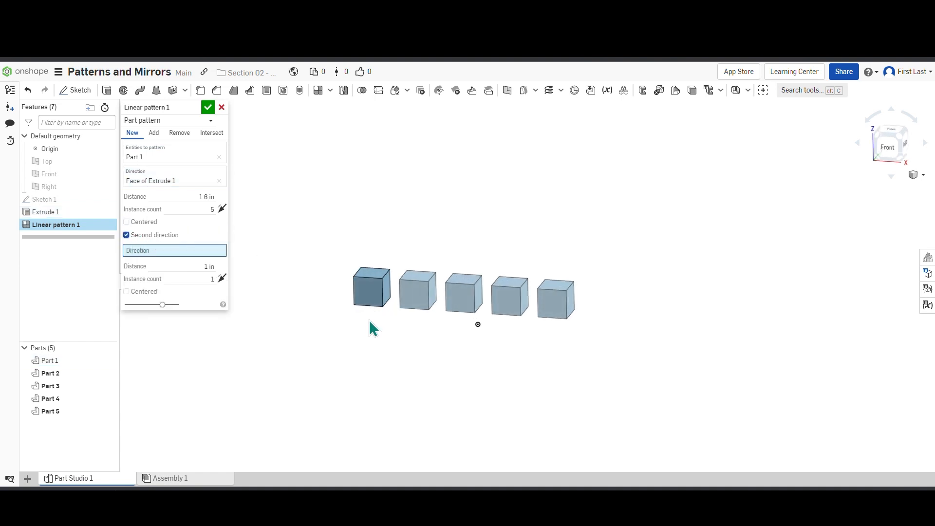
scroll(363, 292, up, 3)
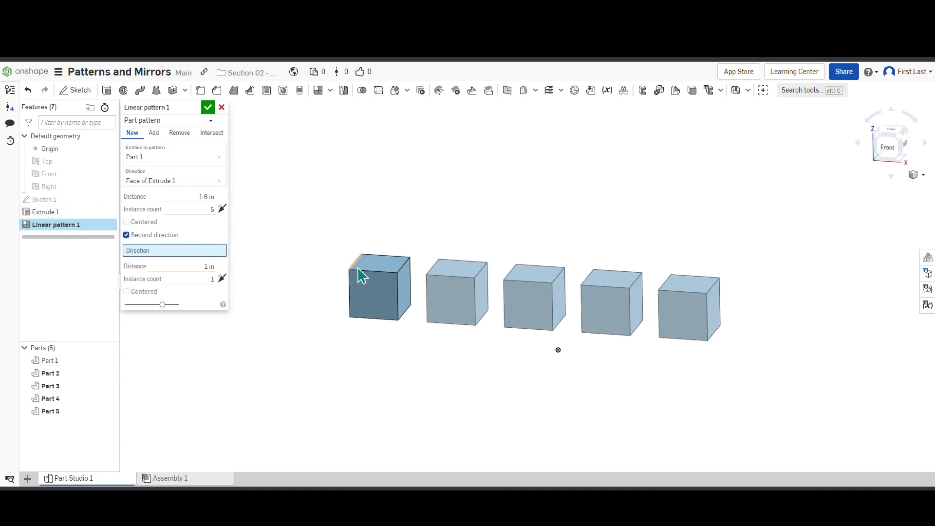
click(385, 270)
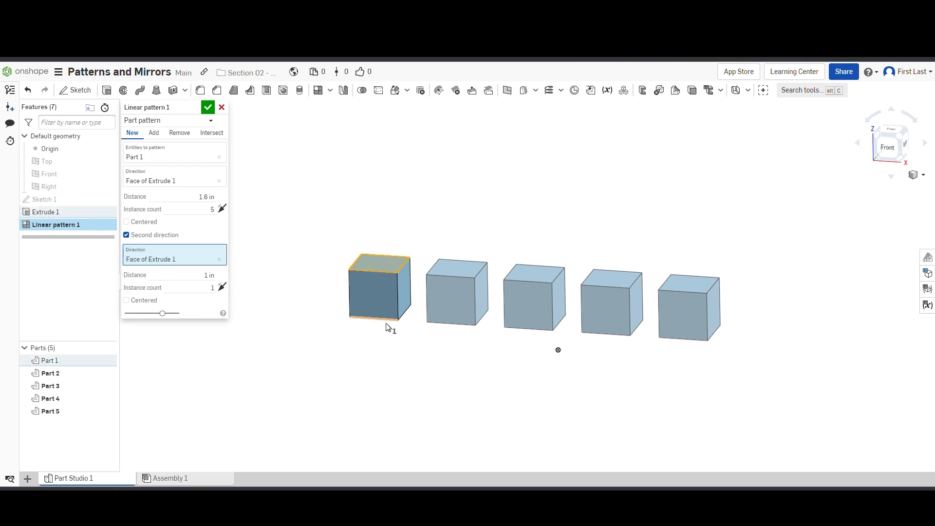
- Set the second direction to 3 instances at a distance of 1.5 in and accept the linear pattern
click(198, 291)
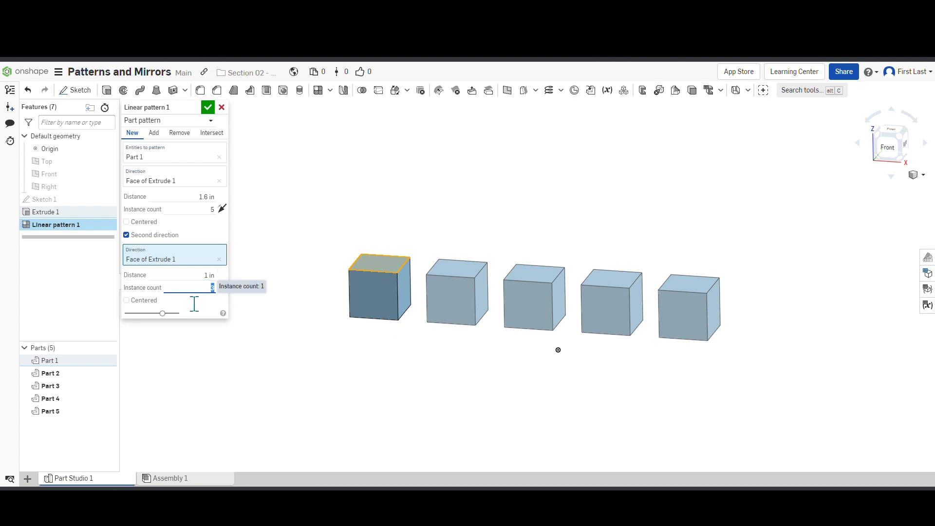
right_drag(403, 381, 423, 374)
click(198, 277)
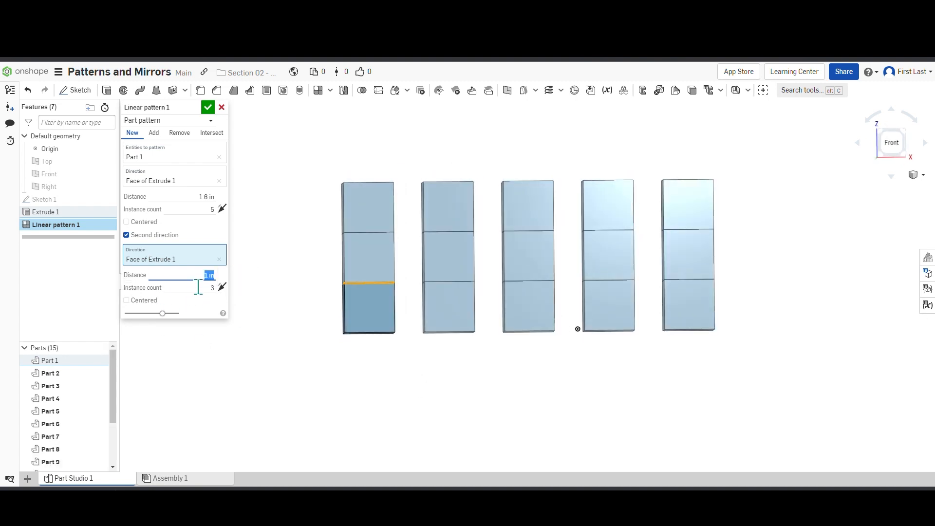
text(1.5)
key(Return)
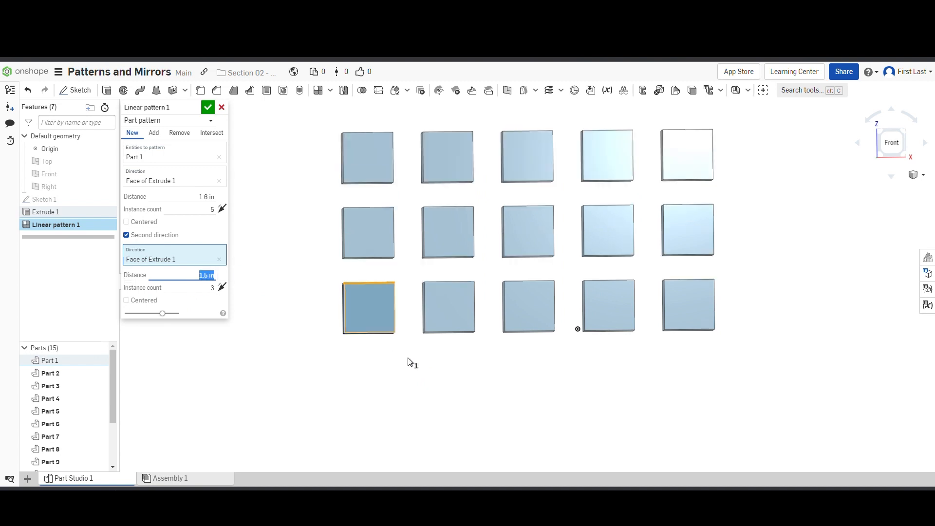
scroll(414, 372, down, 3)
right_drag(416, 376, 403, 379)
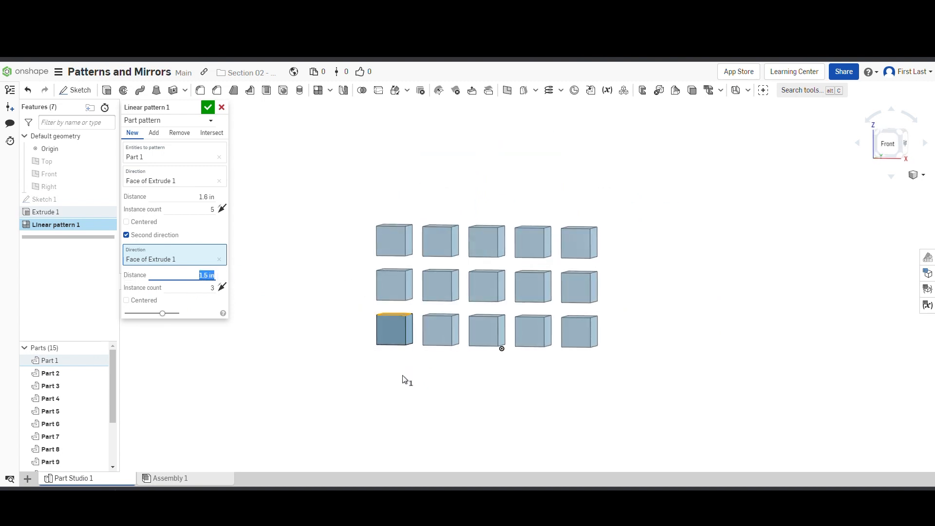
click(209, 107)
scroll(509, 248, up, 4)
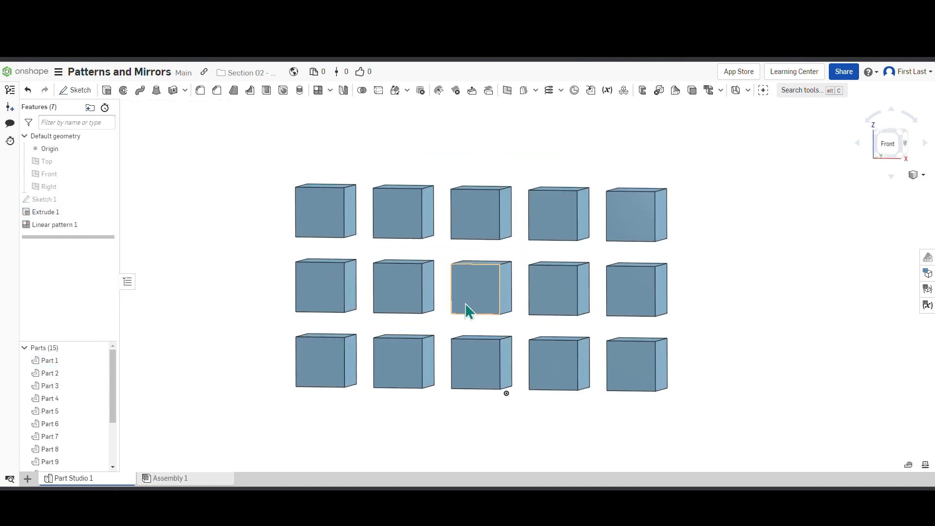
right_drag(750, 351, 565, 359)
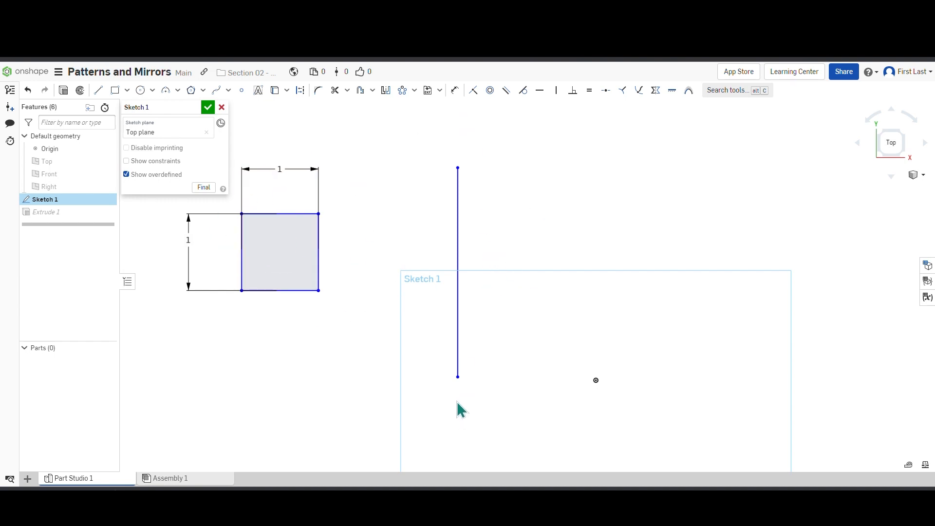
- Finish the sketch containing the square and the separate vertical line, and show that sketch alongside the extruded cube
click(205, 111)
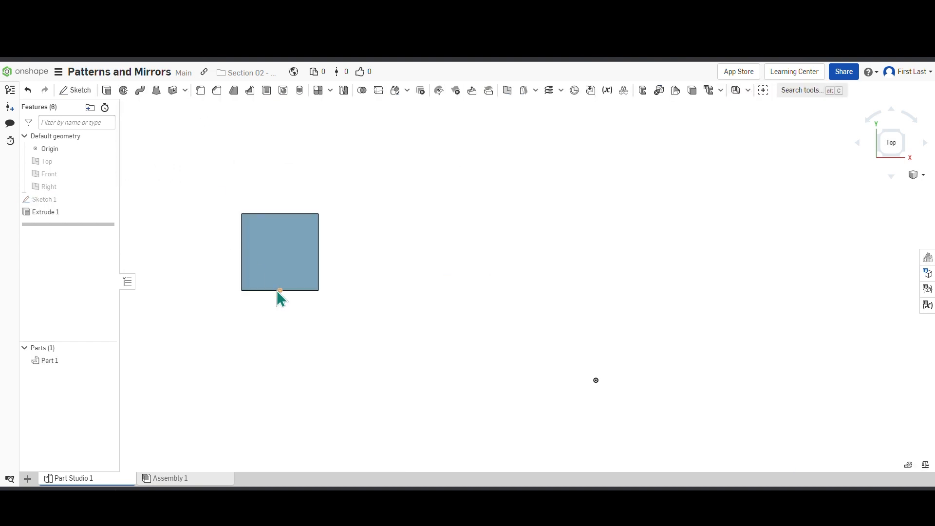
right_drag(278, 298, 265, 229)
mouse_move(104, 197)
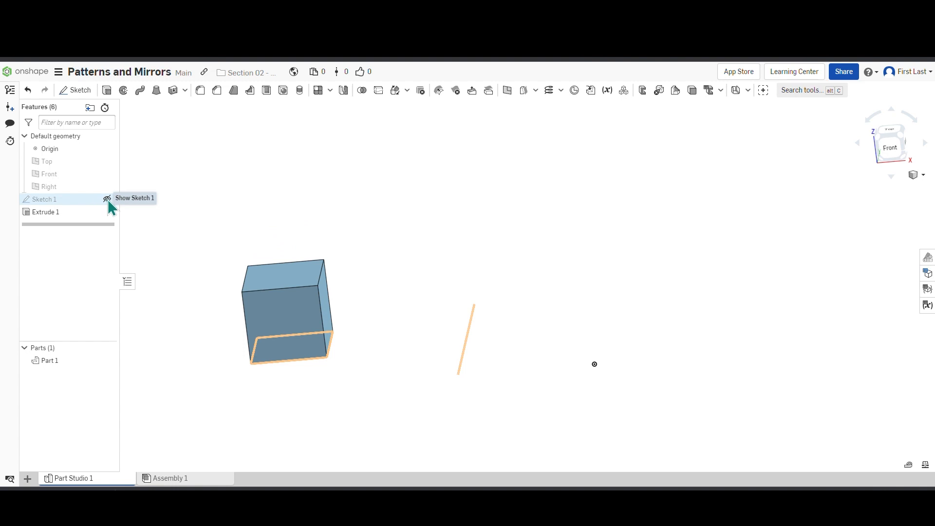
click(107, 200)
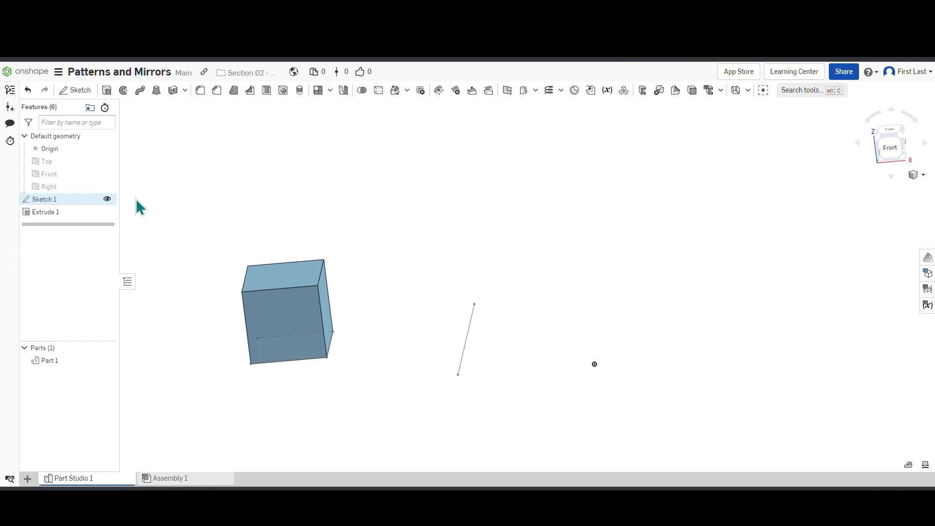
scroll(339, 194, down, 2)
scroll(407, 332, up, 2)
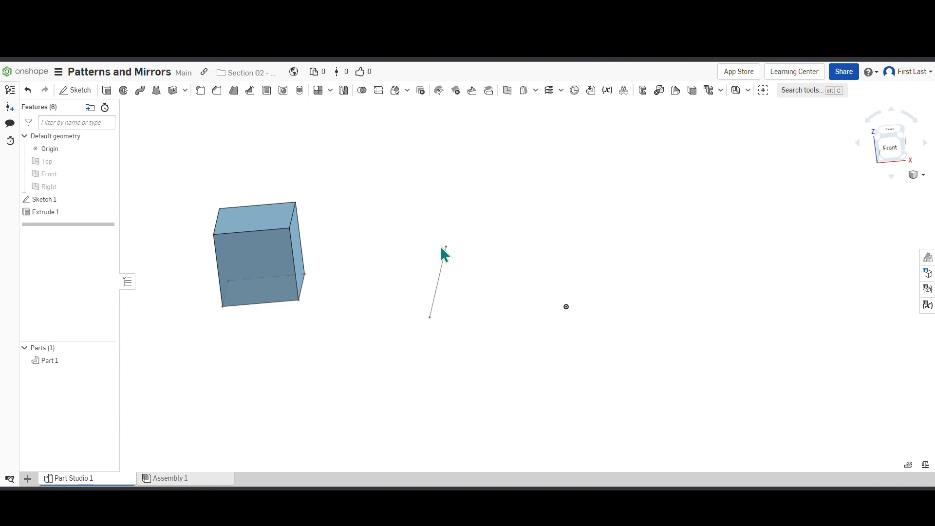
scroll(376, 278, down, 3)
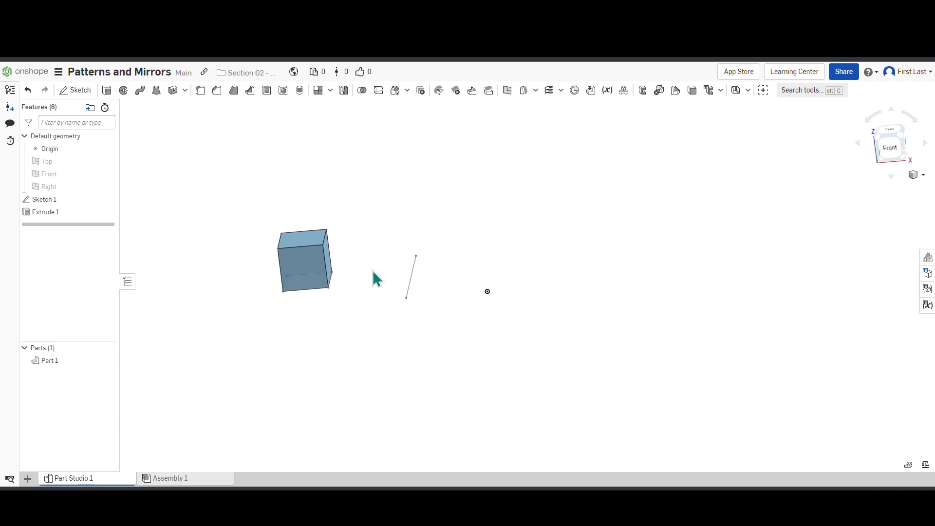
scroll(296, 242, up, 2)
scroll(296, 243, up, 2)
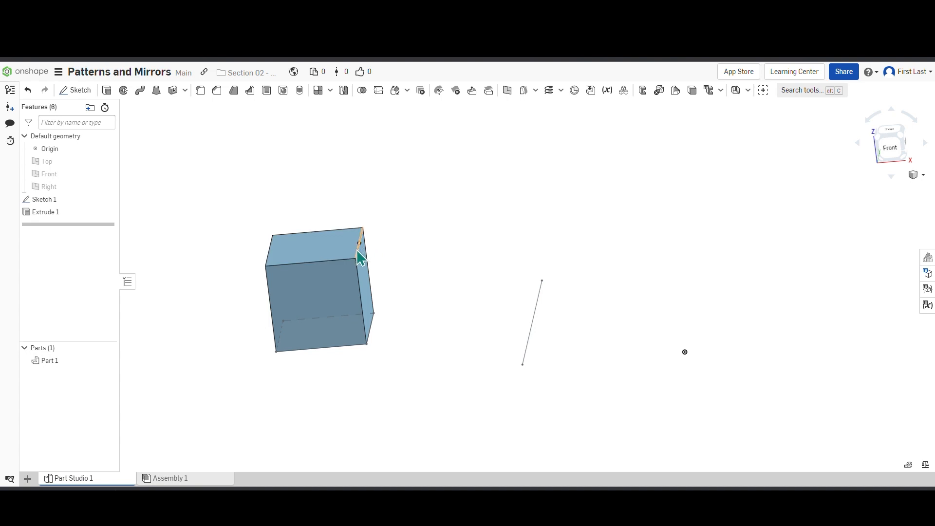
scroll(217, 205, down, 1)
scroll(218, 205, down, 2)
scroll(349, 271, up, 2)
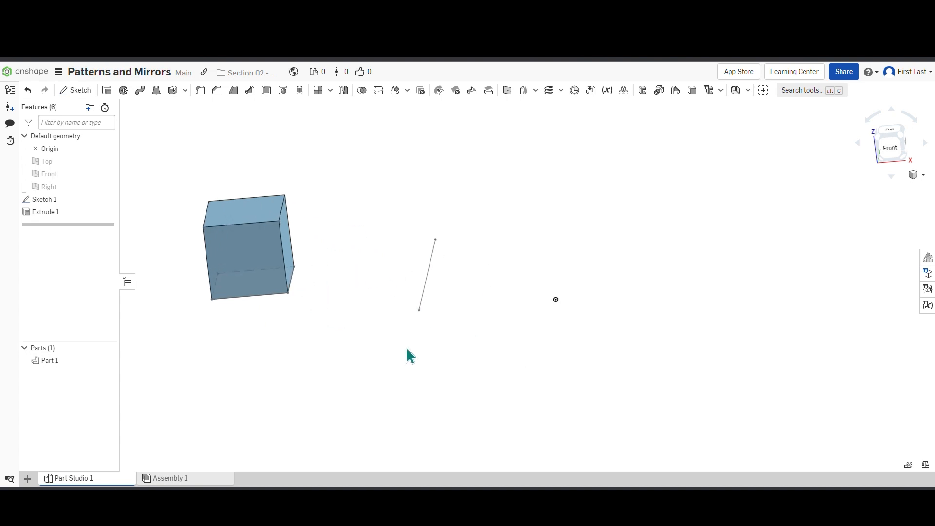
scroll(407, 355, down, 1)
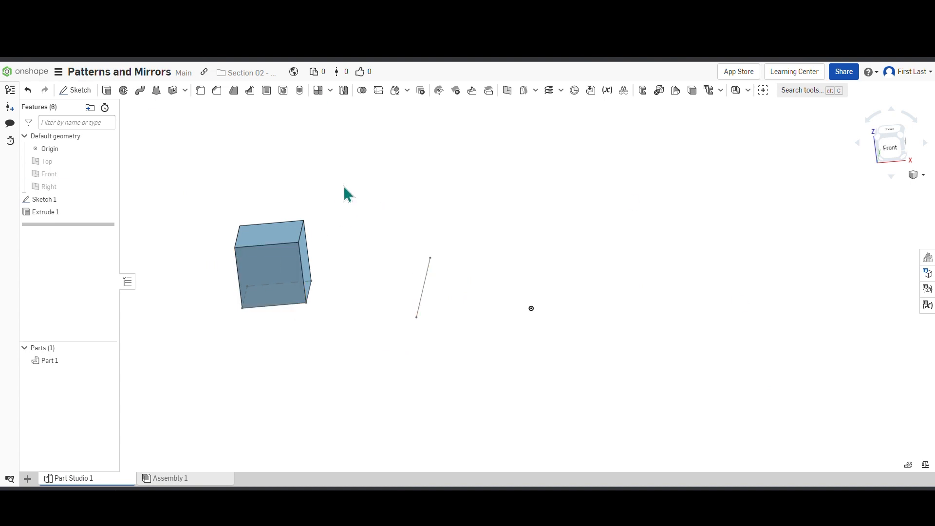
- Set up a circular part pattern of the cube, using the separate sketch line as the axis of pattern
click(337, 93)
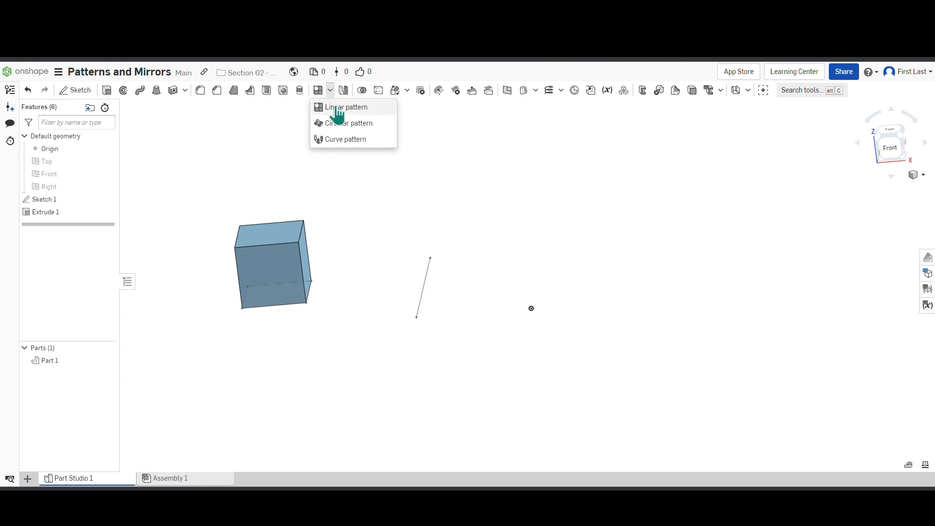
click(340, 128)
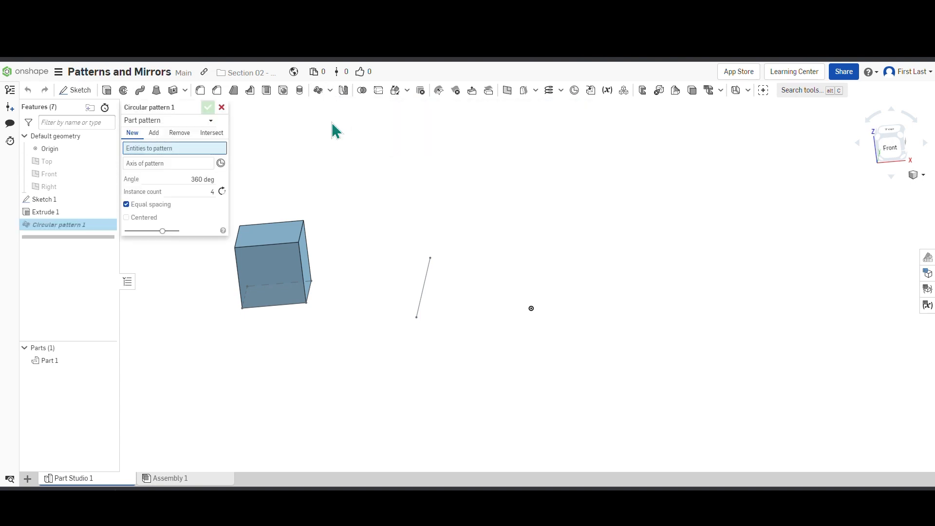
right_drag(338, 268, 408, 258)
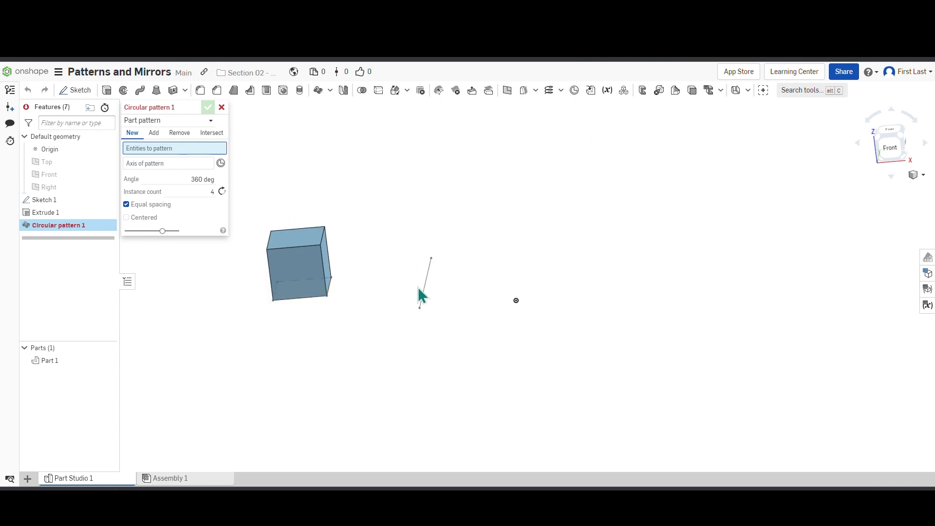
click(291, 276)
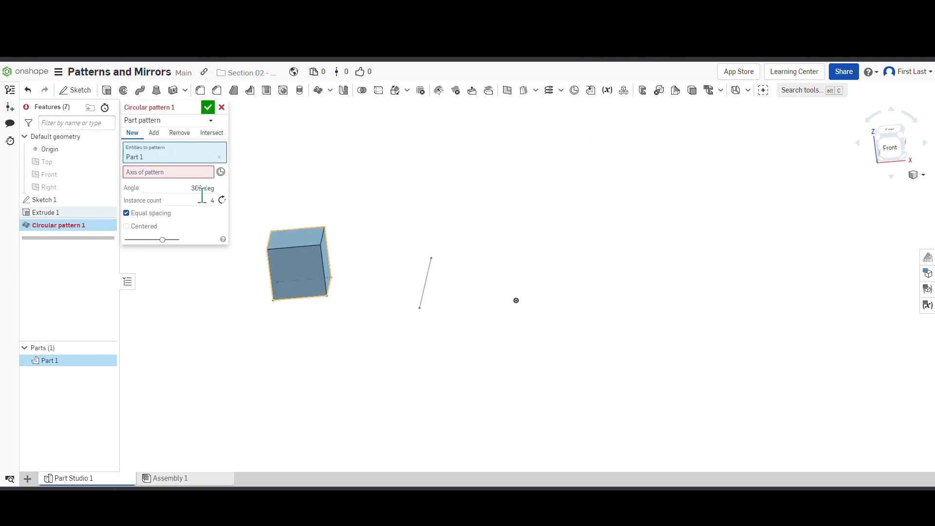
click(181, 173)
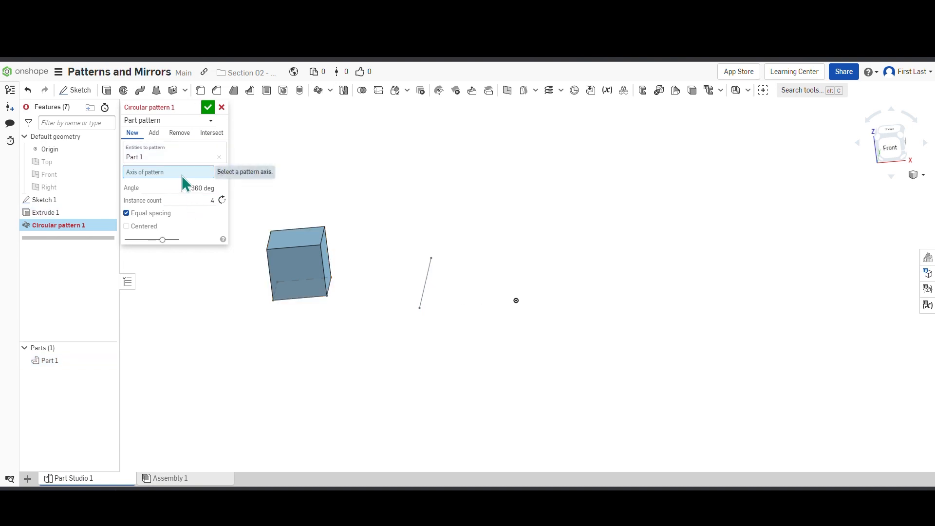
click(429, 285)
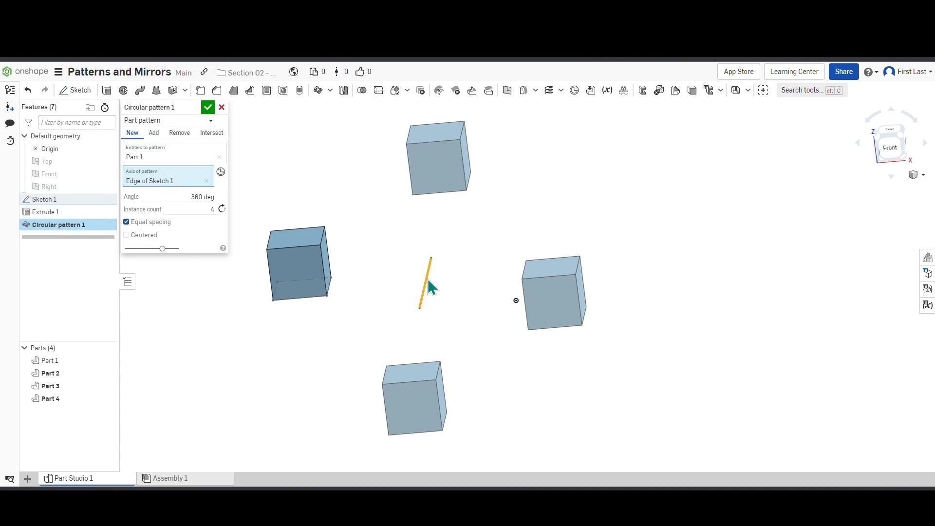
- Try an angle of 180 deg for the circular pattern of the cube, and restore it to 360 deg
right_drag(430, 288, 399, 409)
click(200, 198)
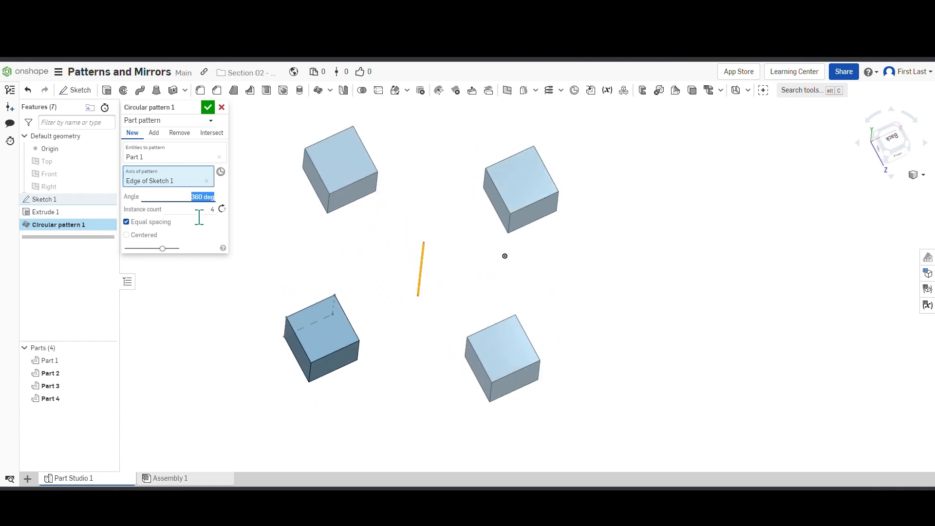
text(180)
key(Return)
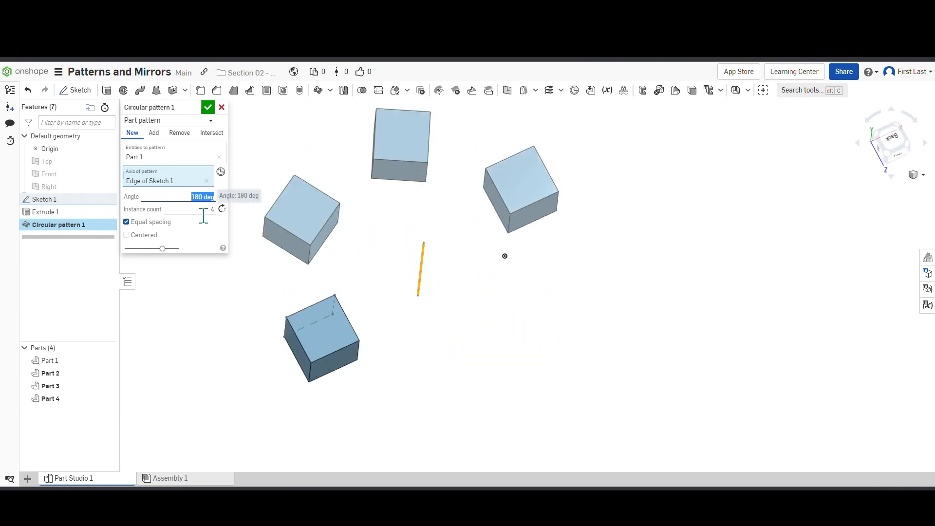
key(Left)
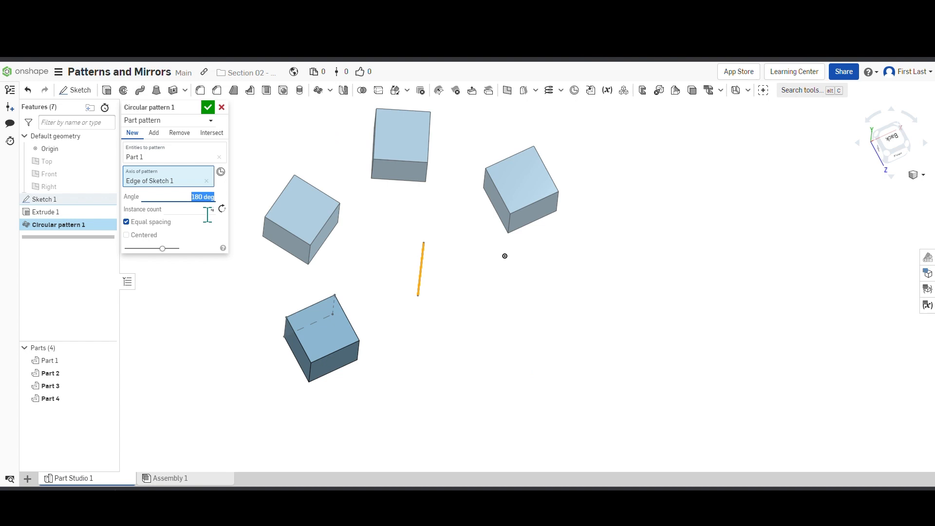
text(360)
key(Return)
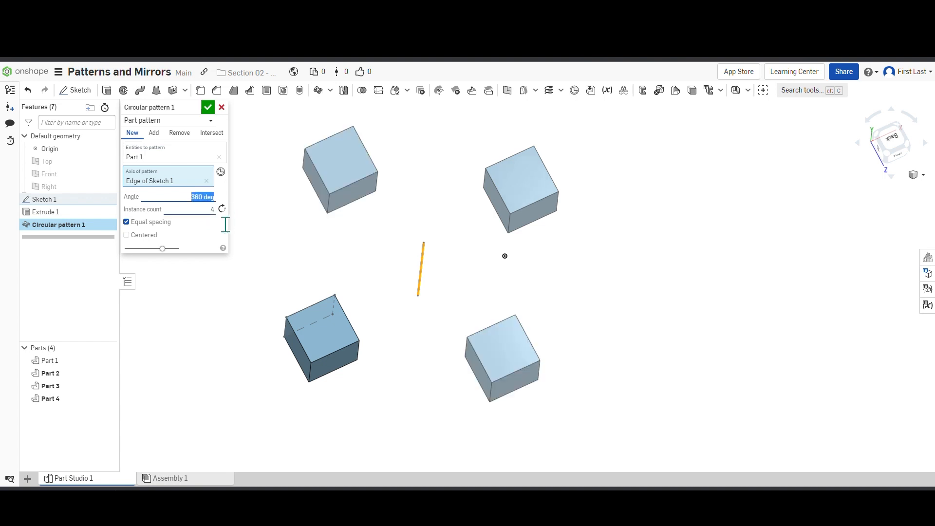
- Try 15 instances in the circular pattern, and settle on an instance count of 5
key(Tab)
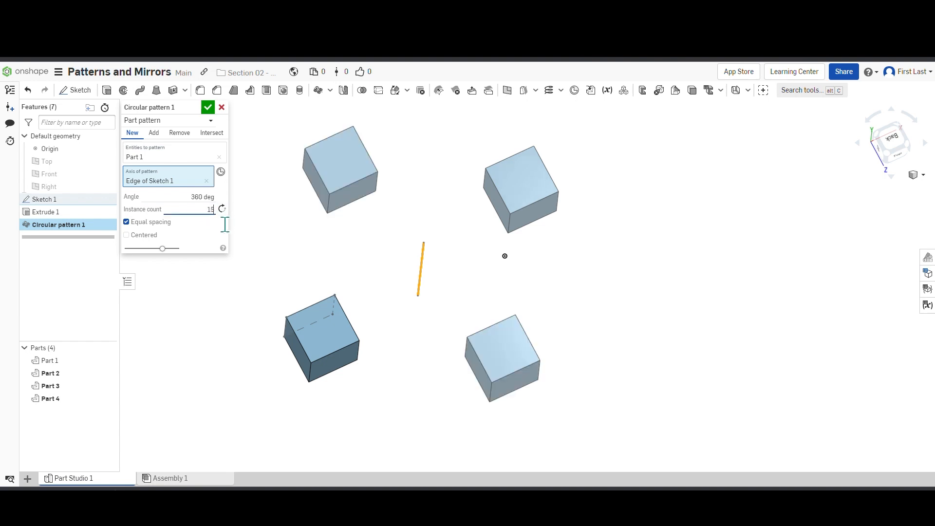
key(Return)
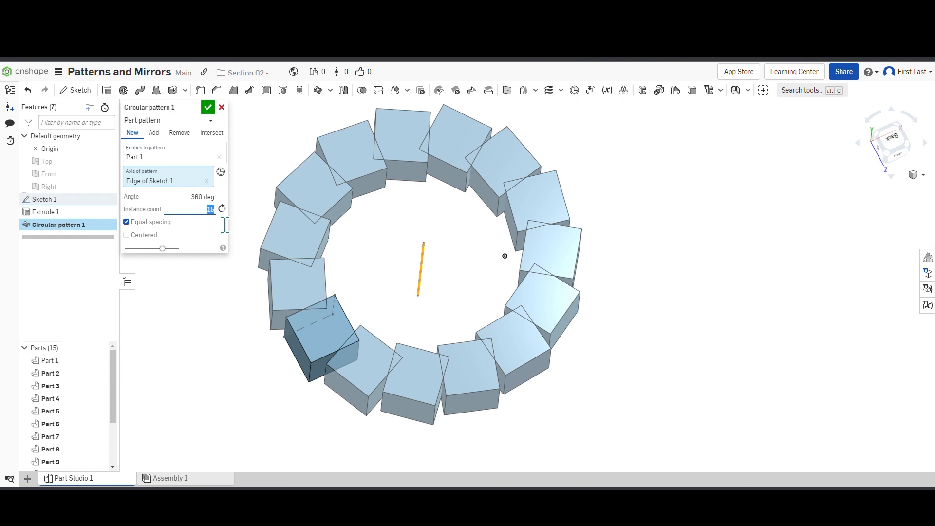
key(Return)
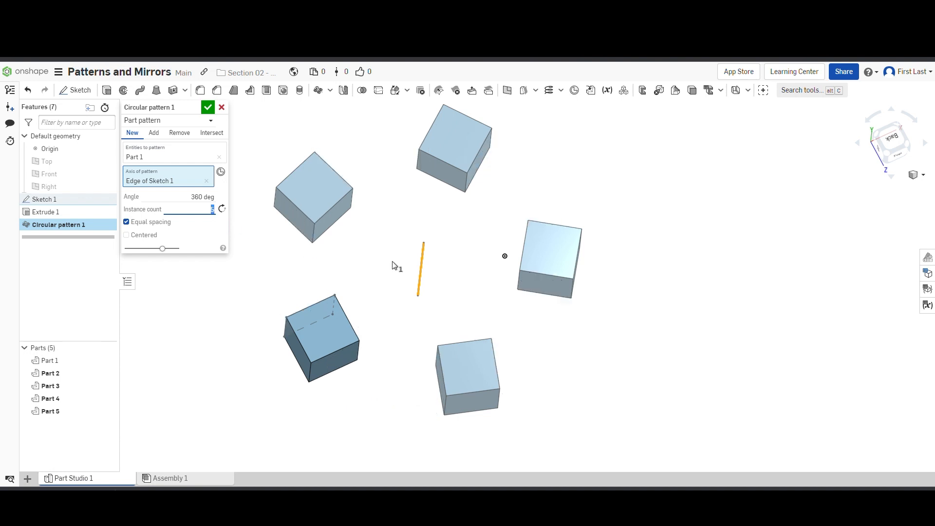
scroll(393, 262, down, 2)
right_drag(394, 262, 382, 282)
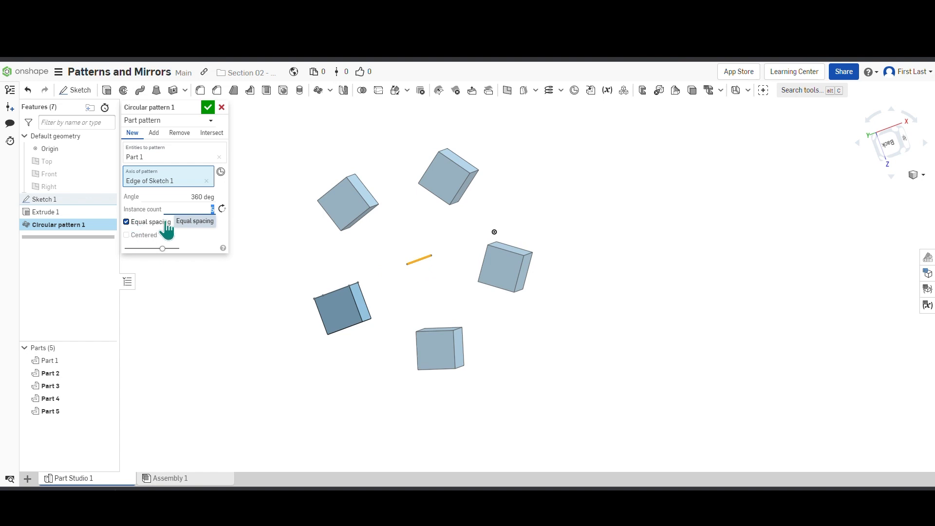
- Try the circular pattern without equal spacing and with the centered option, restoring both options to their original state
click(138, 226)
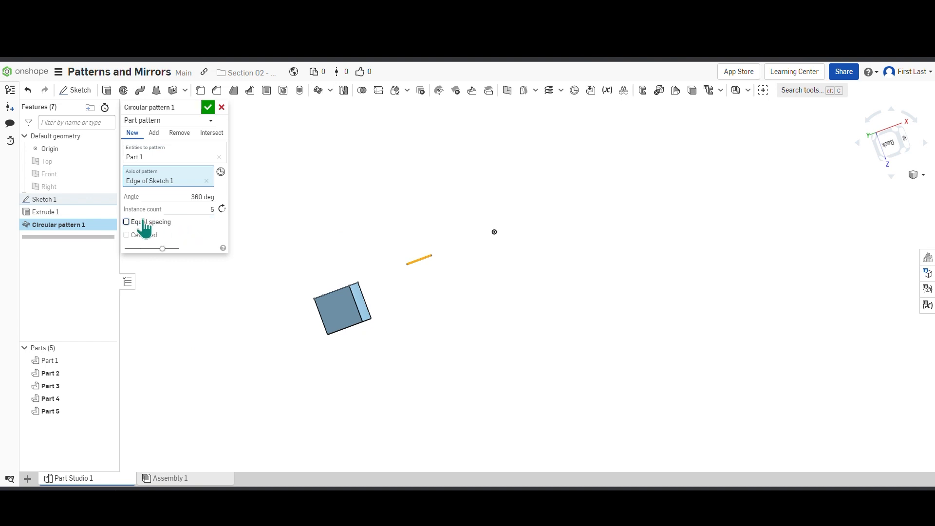
right_drag(299, 265, 348, 269)
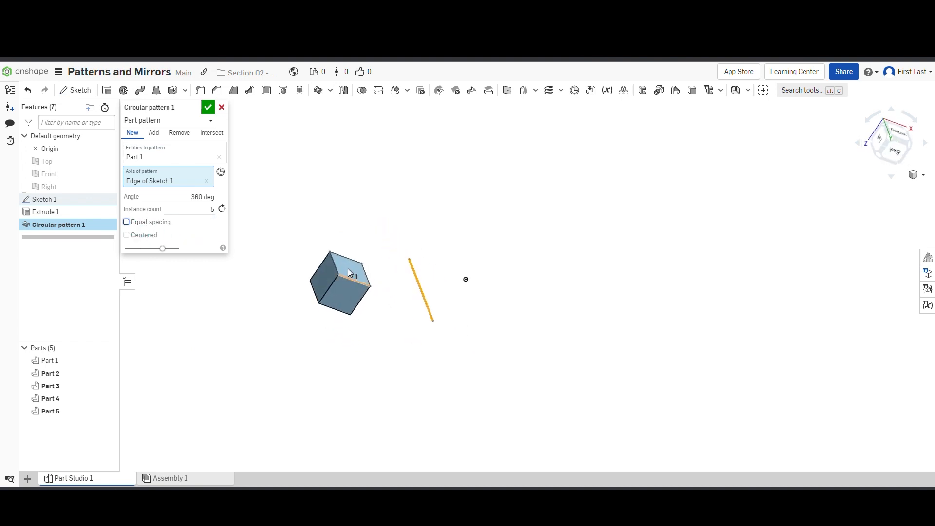
click(132, 224)
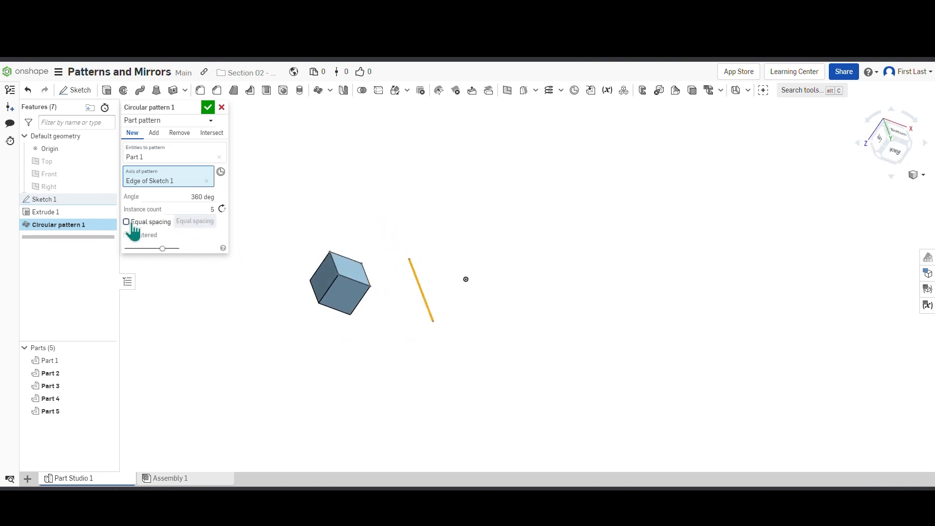
click(137, 235)
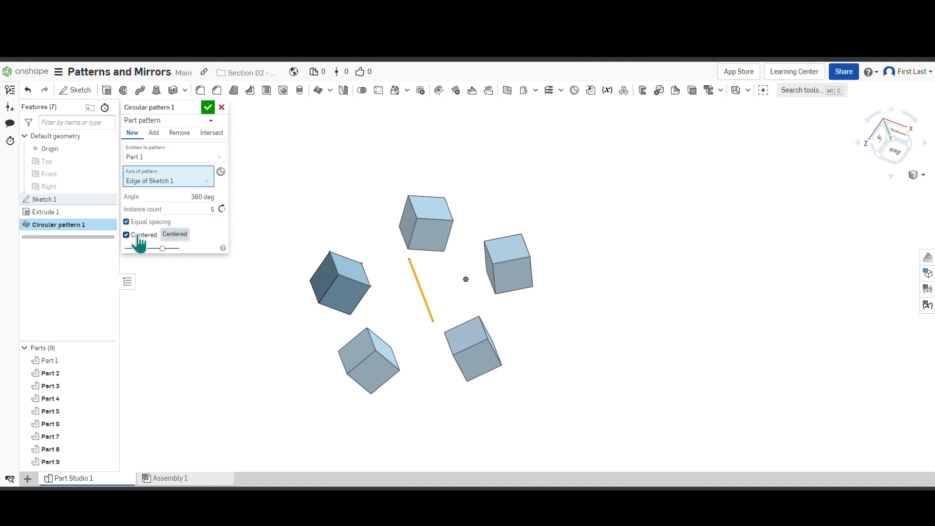
click(138, 237)
- Inspect the five-instance circular pattern around its axis line and accept it
scroll(332, 195, down, 3)
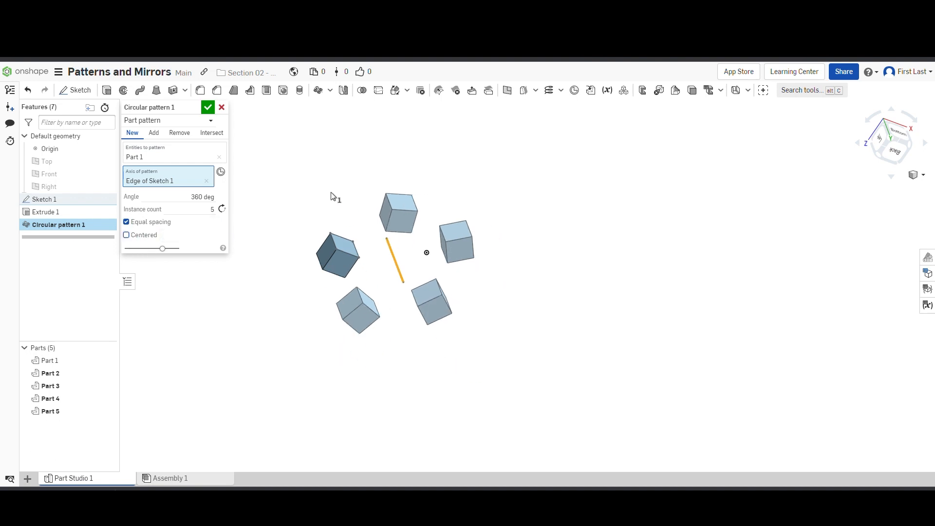
scroll(348, 233, up, 5)
right_drag(347, 230, 329, 200)
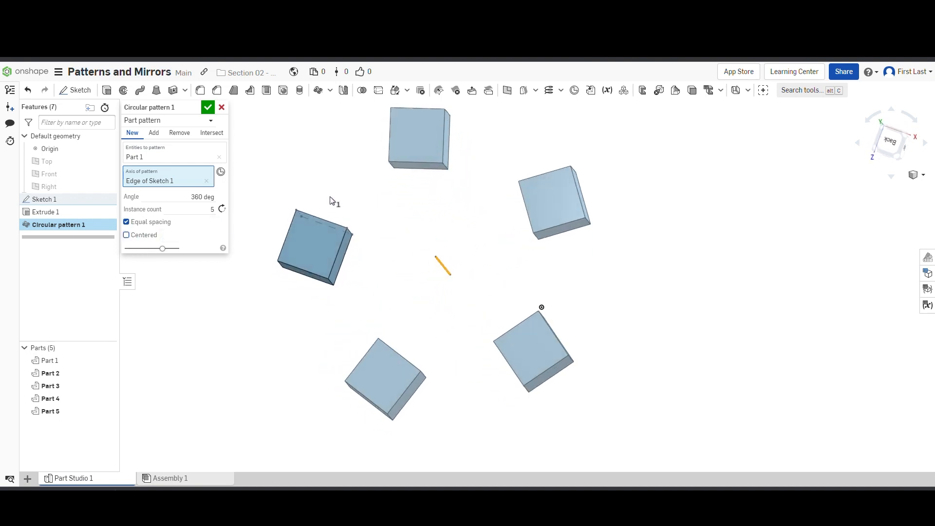
scroll(326, 251, down, 3)
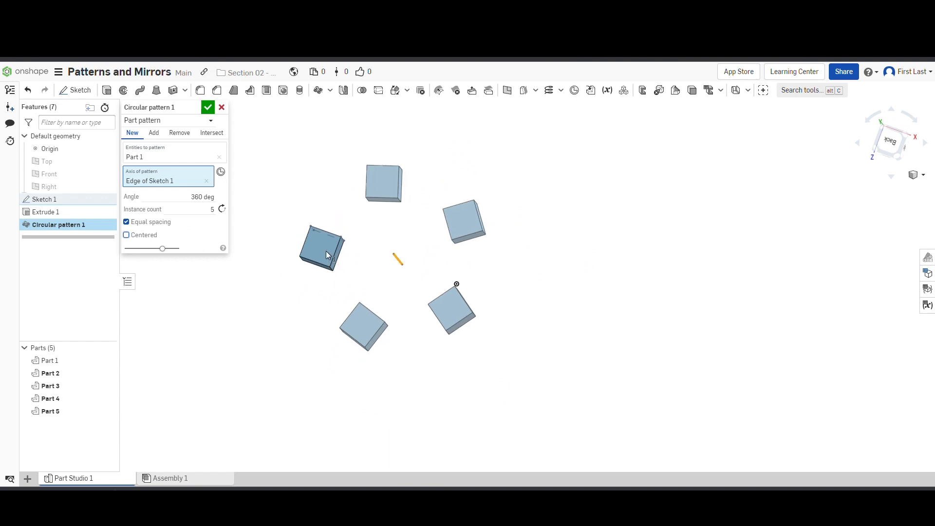
click(213, 109)
right_drag(575, 267, 382, 230)
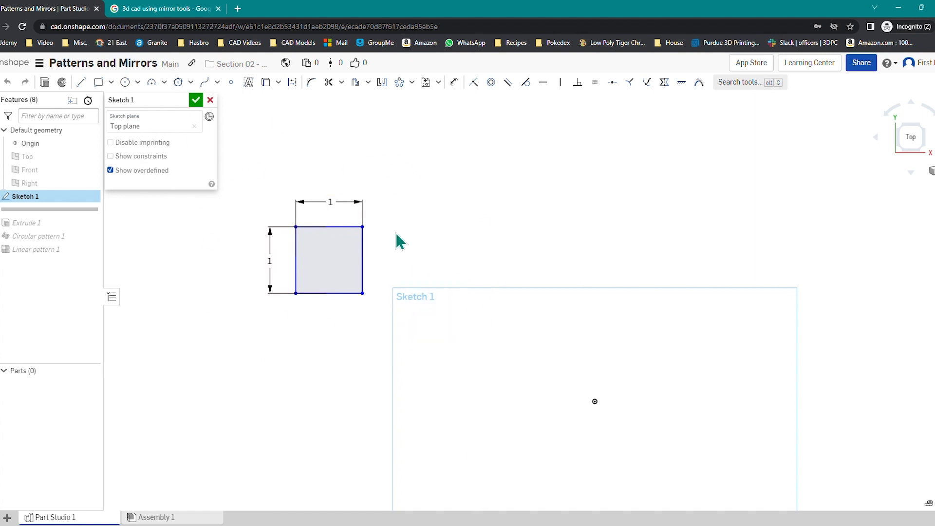
- Sketch a vertical line about 3.2 in long beside the 1 in square, and move it closer to the square
click(81, 82)
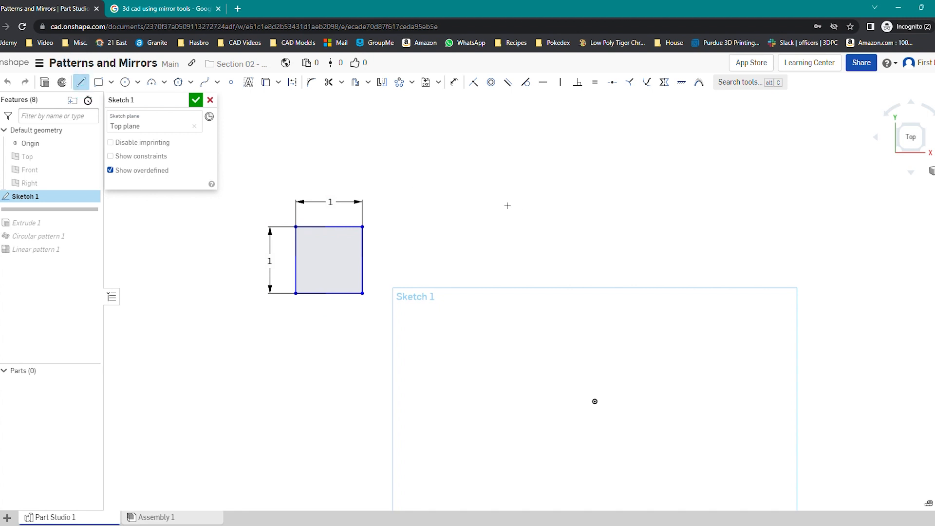
click(433, 159)
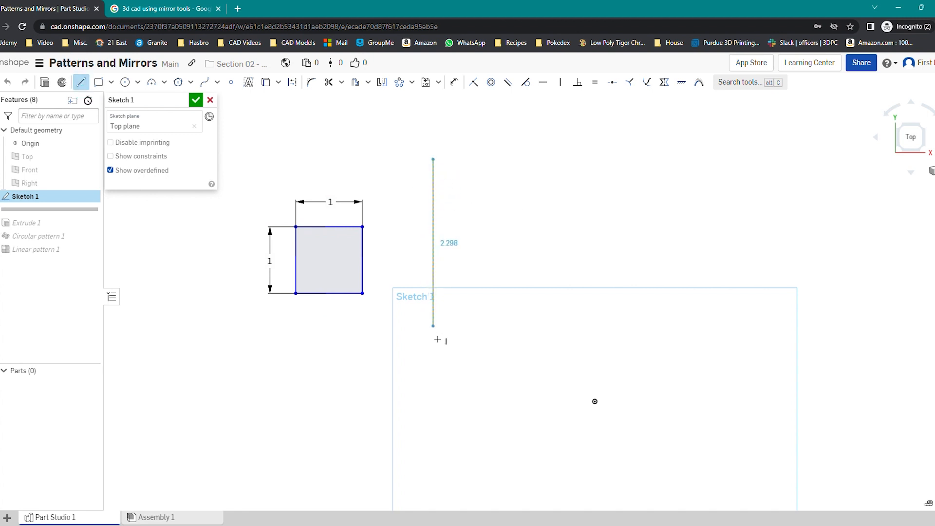
click(438, 376)
key(Escape)
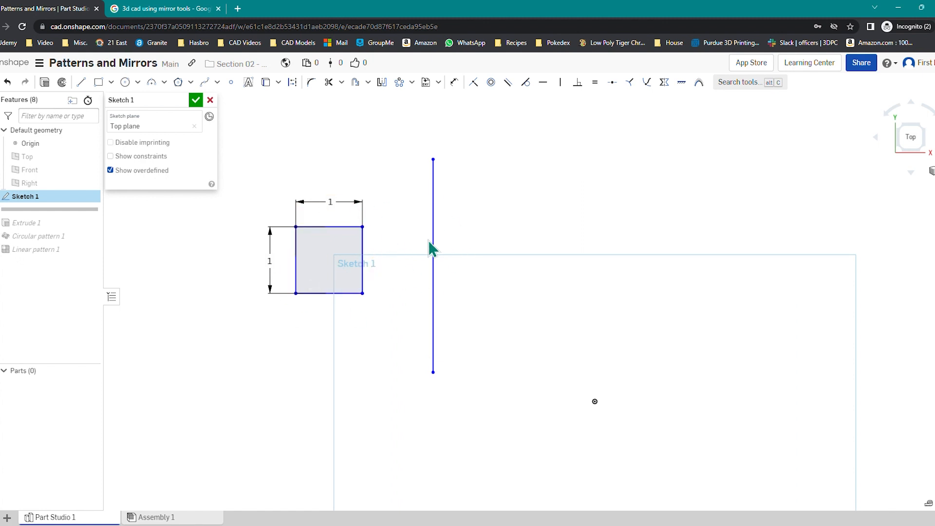
mouse_move(435, 249)
mouse_down()
mouse_move(603, 267)
mouse_move(369, 270)
mouse_move(526, 273)
mouse_move(379, 261)
mouse_move(412, 253)
mouse_up()
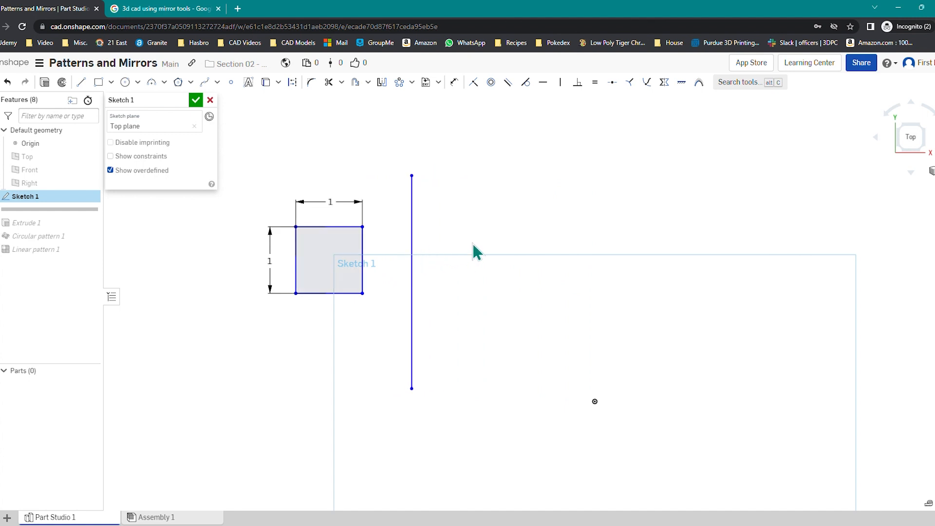
- Mirror the square across the vertical line, and shift the mirror line farther from the original square
click(389, 88)
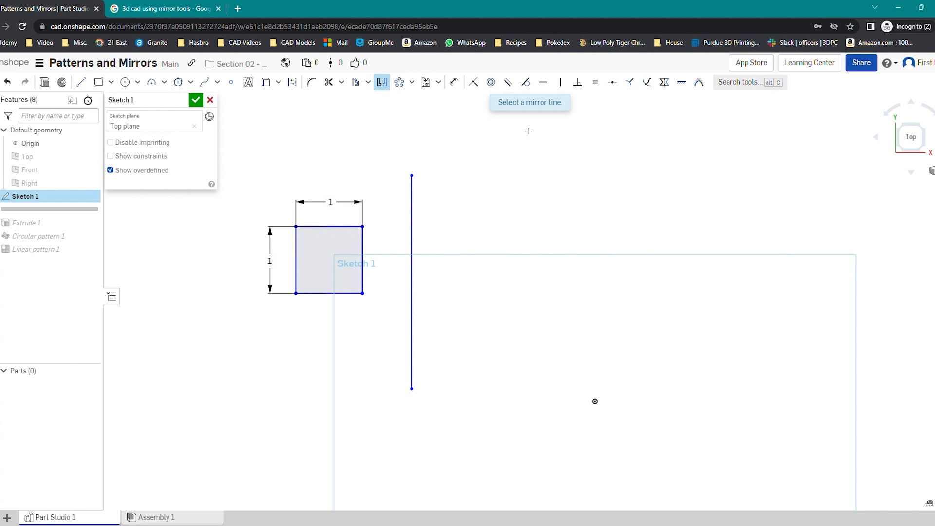
click(412, 216)
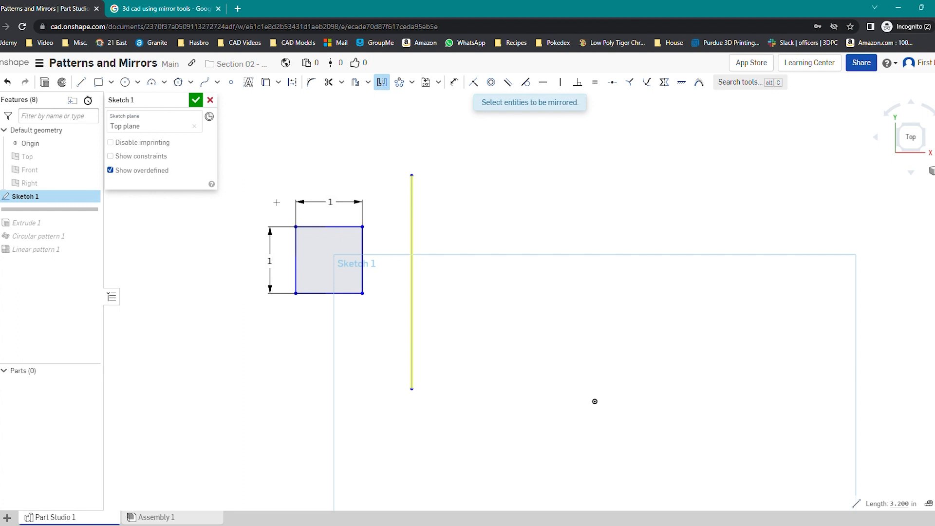
drag(273, 199, 390, 330)
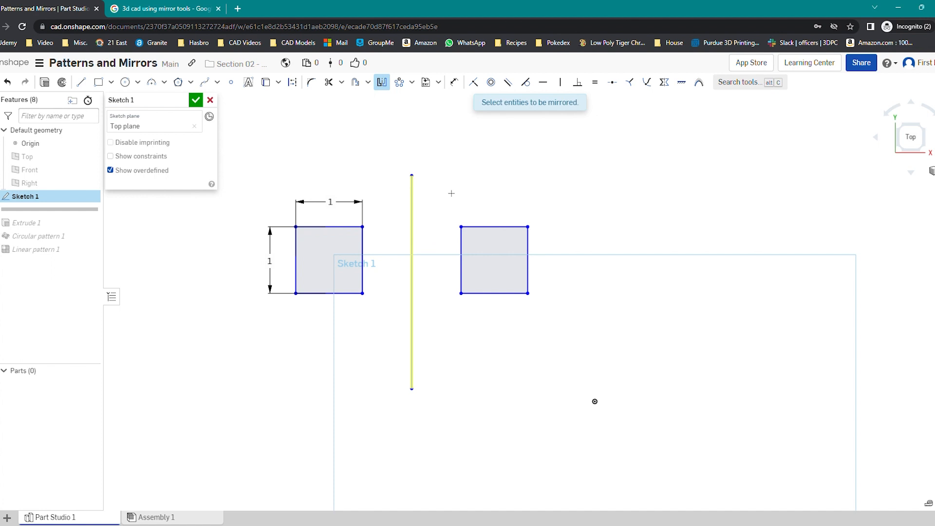
key(Escape)
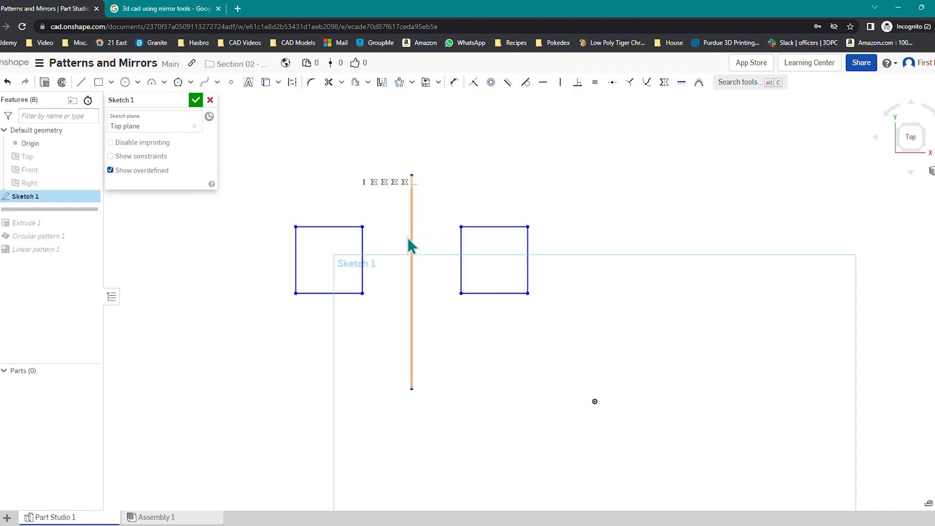
mouse_move(409, 243)
mouse_down()
mouse_move(386, 246)
mouse_move(367, 234)
mouse_move(556, 244)
mouse_move(374, 231)
mouse_move(475, 229)
mouse_move(414, 232)
mouse_move(437, 234)
mouse_up()
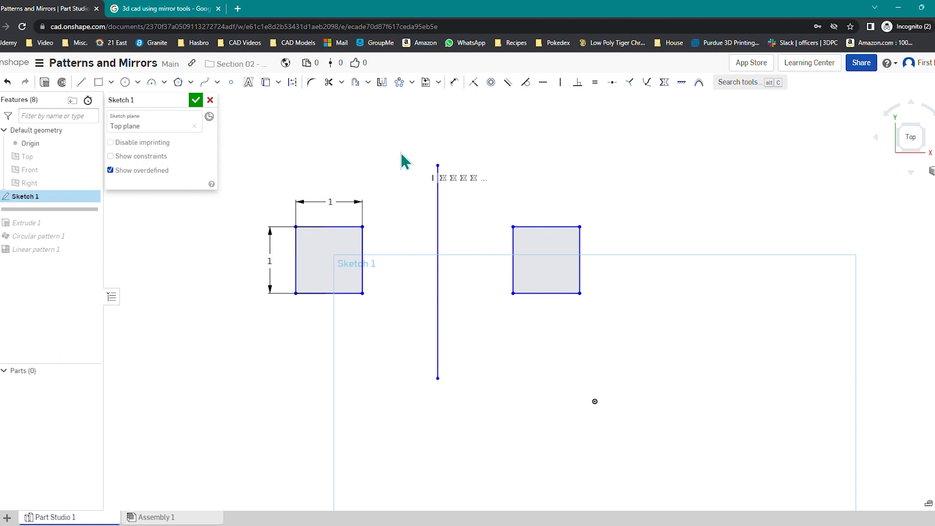
- Sketch a closed, backward L-shaped profile below the original square, about 2.65 in tall with a foot about 0.7 in high
scroll(403, 161, down, 2)
scroll(404, 161, down, 1)
scroll(432, 317, up, 1)
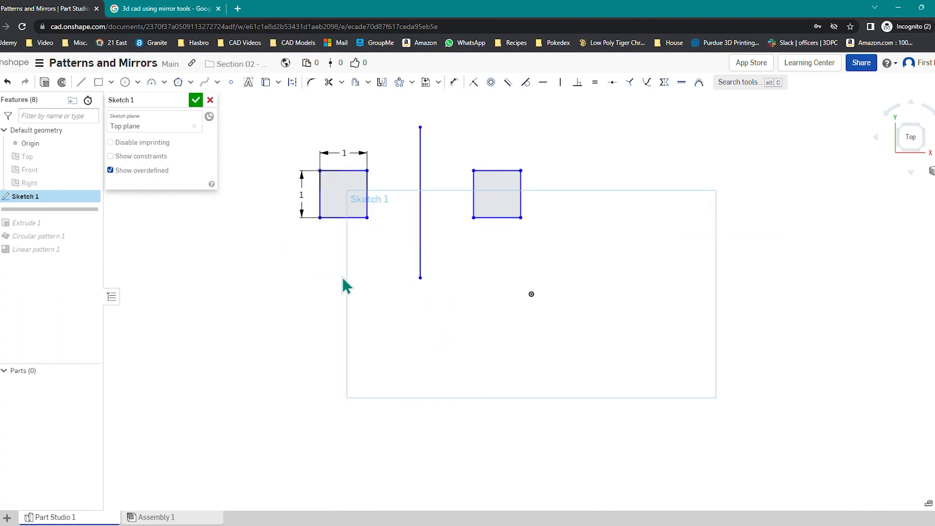
click(81, 81)
click(353, 306)
click(353, 431)
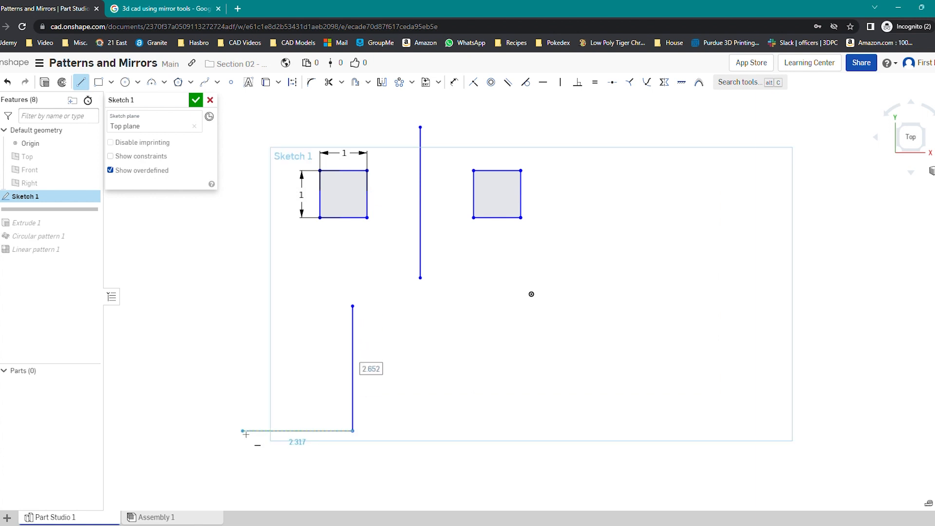
click(262, 431)
click(261, 398)
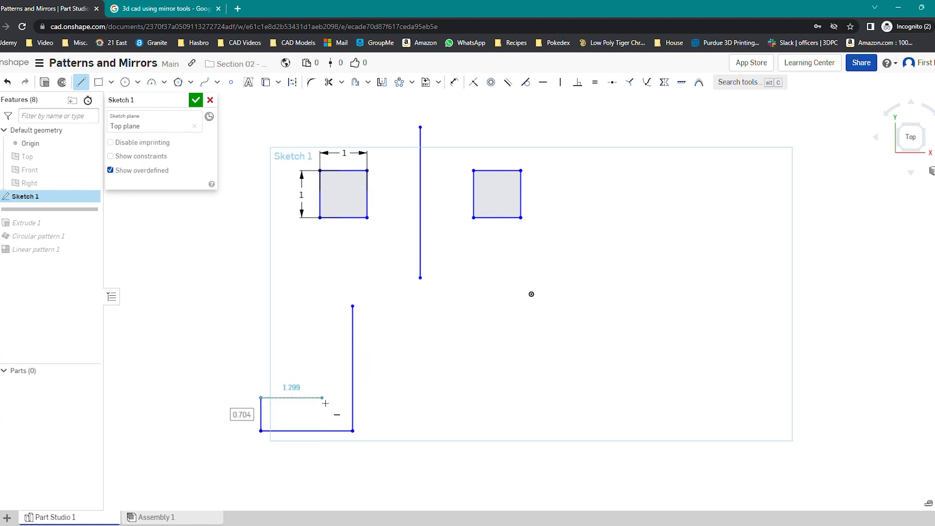
click(314, 399)
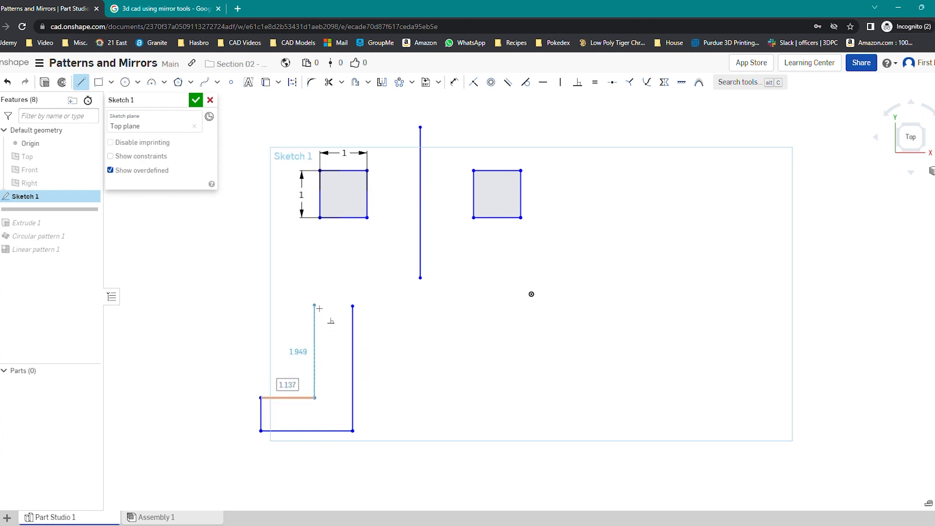
click(314, 305)
click(353, 306)
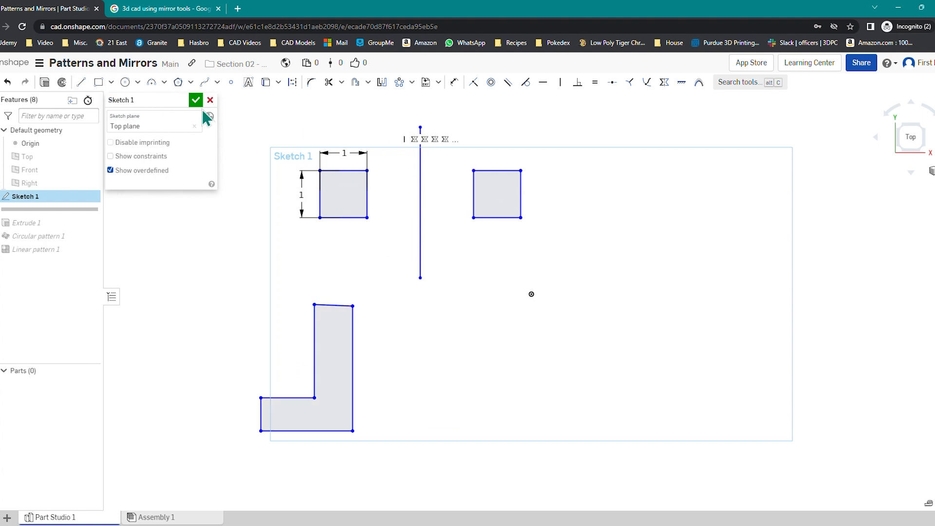
- Sketch a separate vertical line beside the long side of the L-shaped profile, extending past both of its ends
click(81, 82)
click(392, 284)
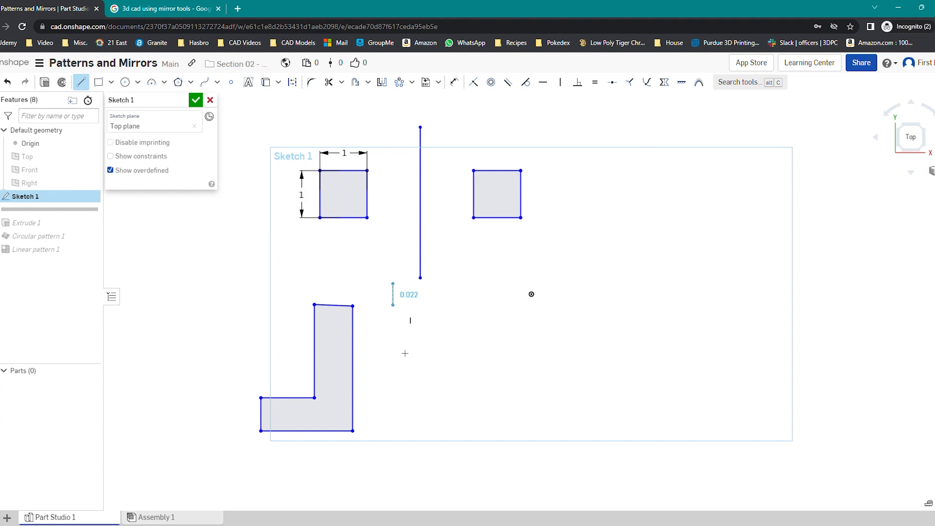
click(393, 457)
key(Escape)
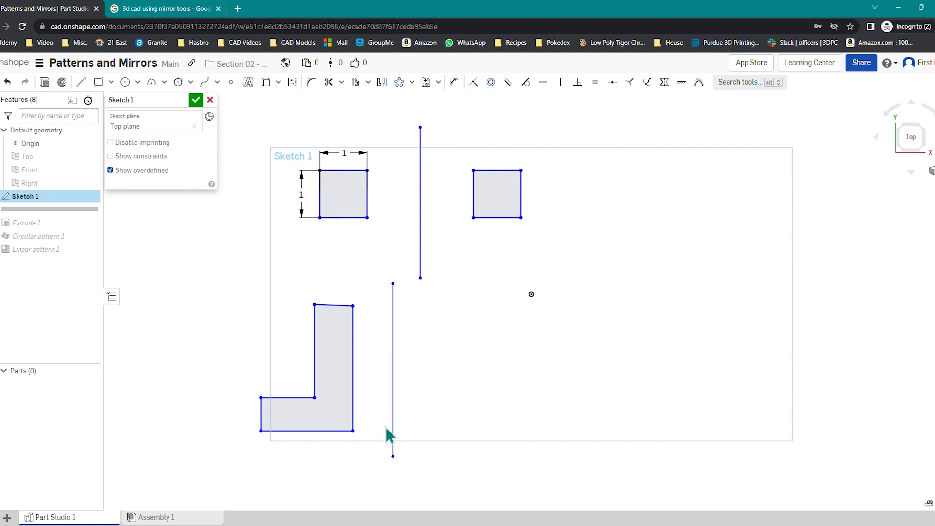
- Mirror the whole L-shaped profile across the adjacent vertical line
click(382, 81)
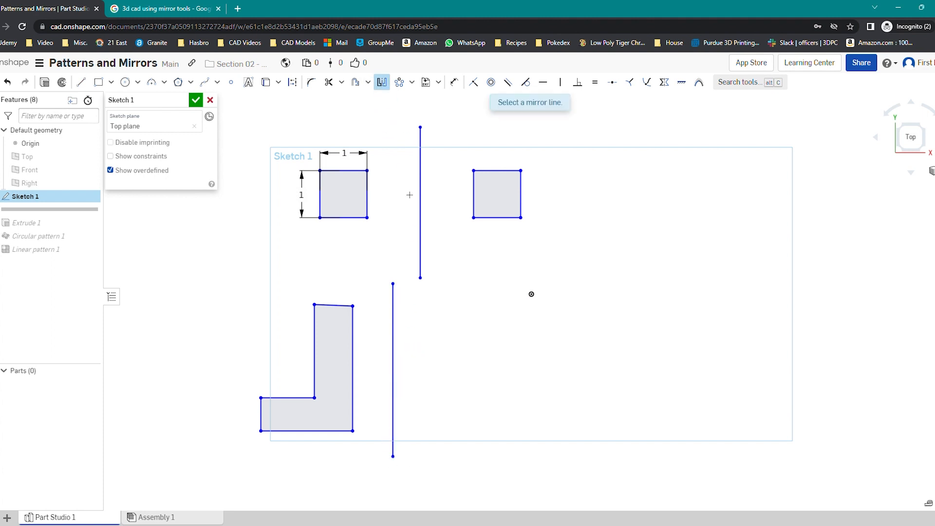
click(396, 358)
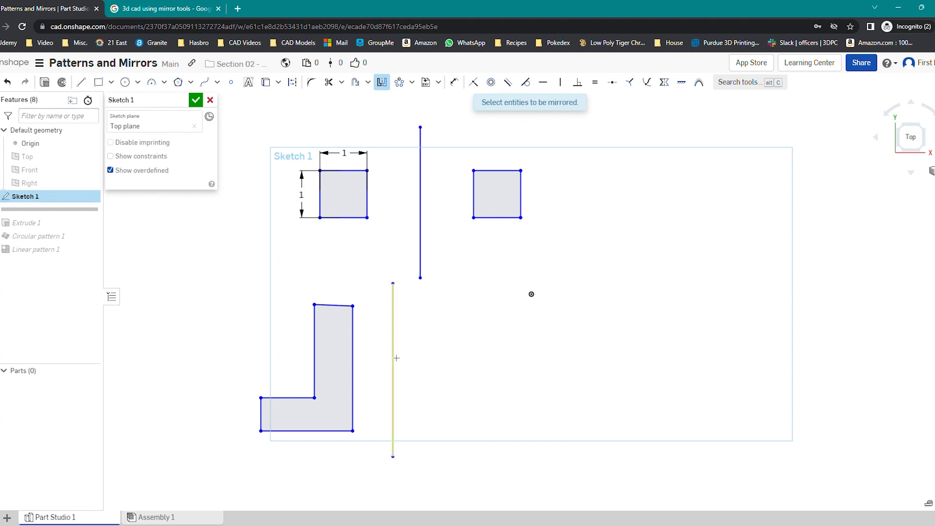
drag(231, 280, 371, 458)
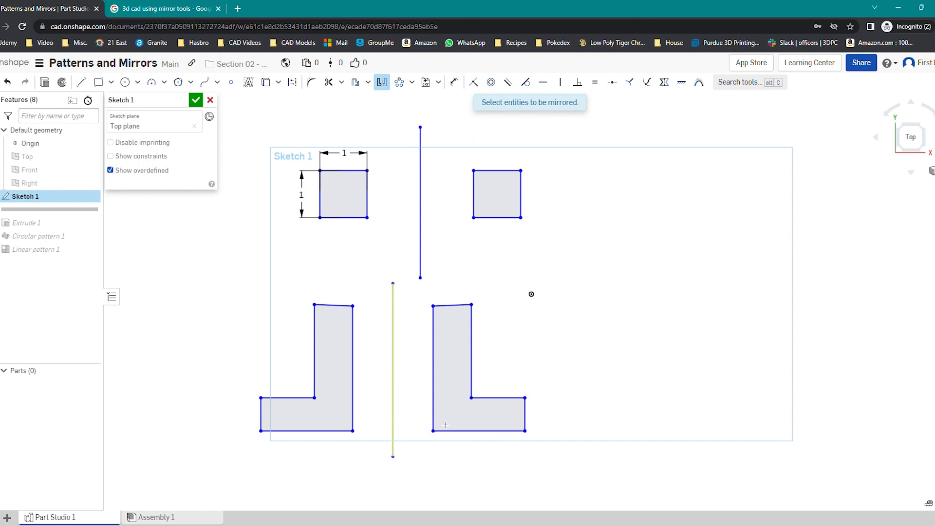
- Shift the lower mirror line to about 1.13 in from the original L-shaped profile's long side, and dimension that gap
key(Escape)
mouse_move(391, 376)
mouse_down()
mouse_move(360, 379)
mouse_move(516, 381)
mouse_move(406, 374)
mouse_up()
click(453, 82)
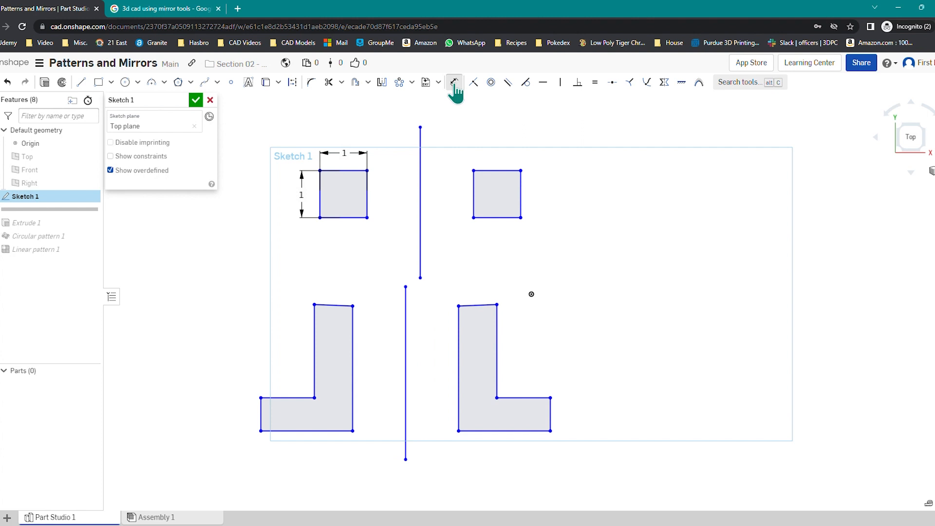
click(406, 341)
click(353, 349)
click(371, 349)
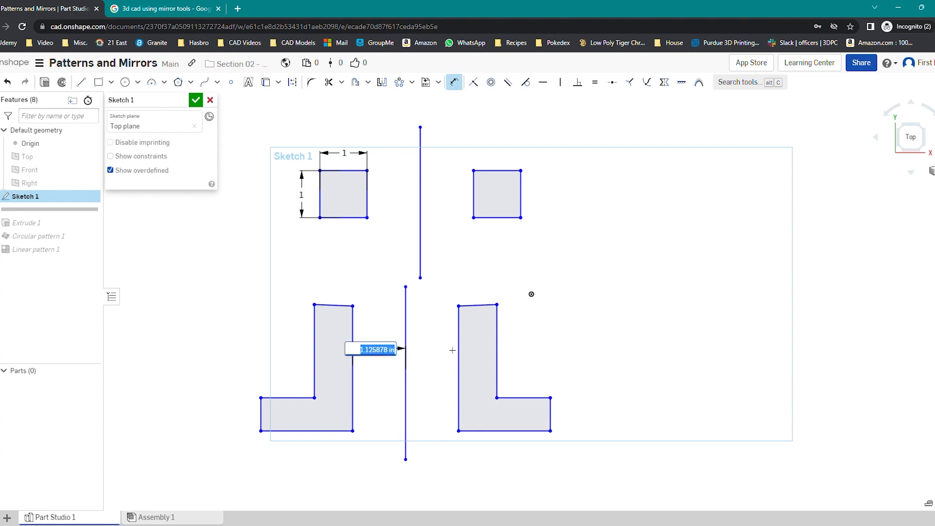
- Dimension the gap between the lower mirror line and the long side of the mirrored L-shaped profile
click(458, 347)
click(407, 341)
click(429, 340)
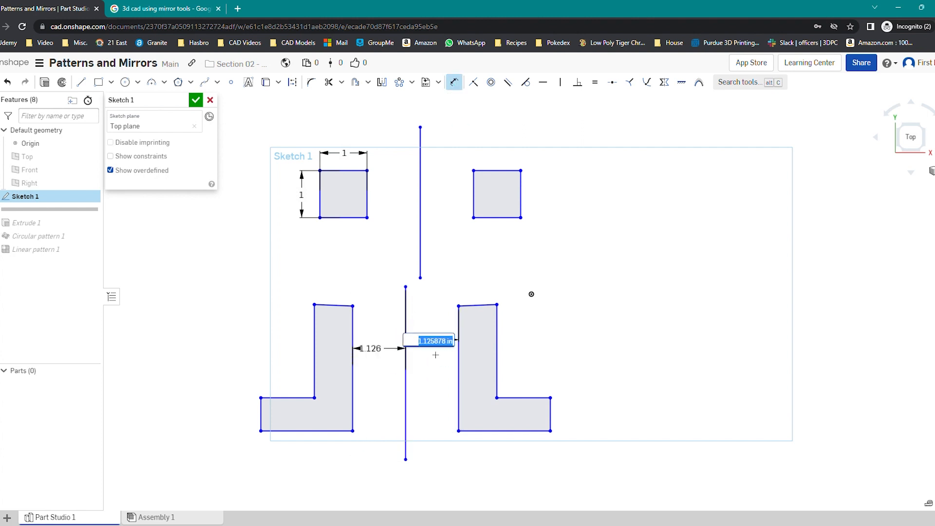
mouse_move(380, 360)
mouse_down()
mouse_move(390, 357)
mouse_move(385, 342)
mouse_up()
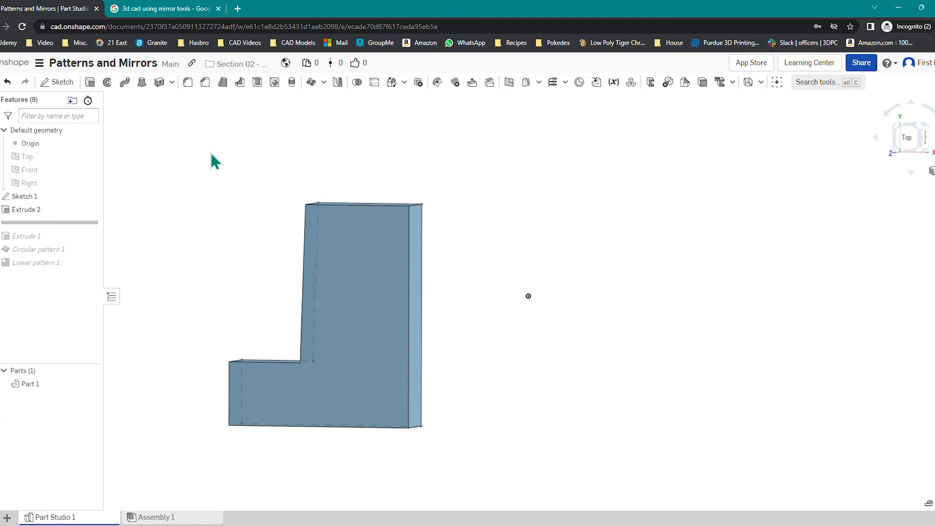
- Try a part mirror of the extruded L-shaped part about its long side face
click(340, 82)
click(364, 253)
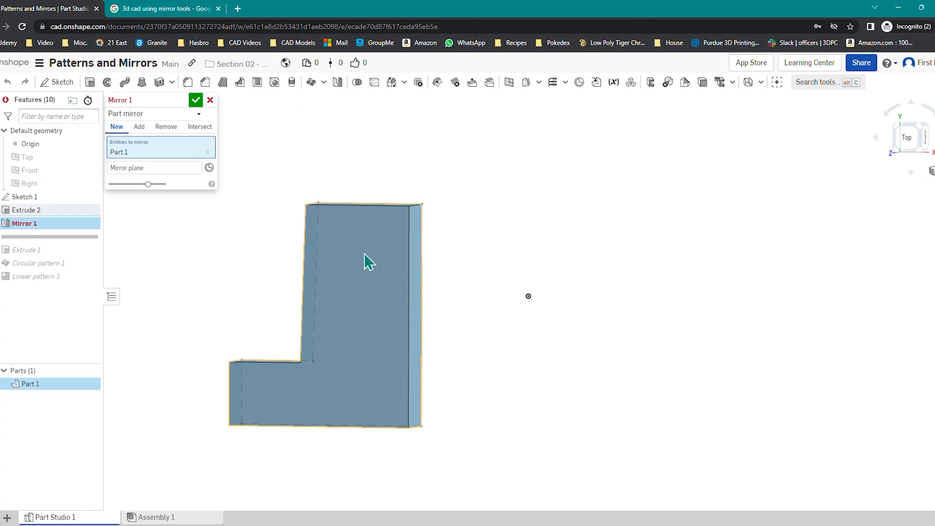
click(137, 171)
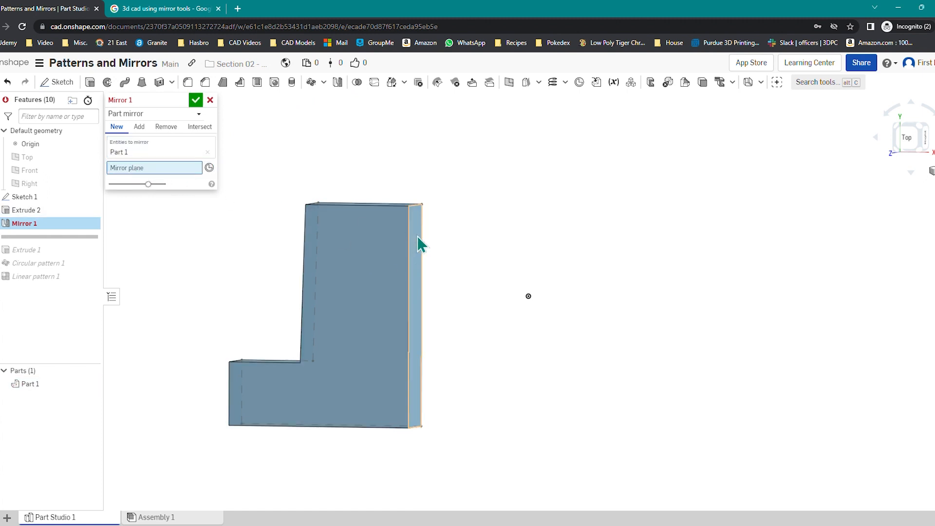
right_drag(475, 248, 455, 248)
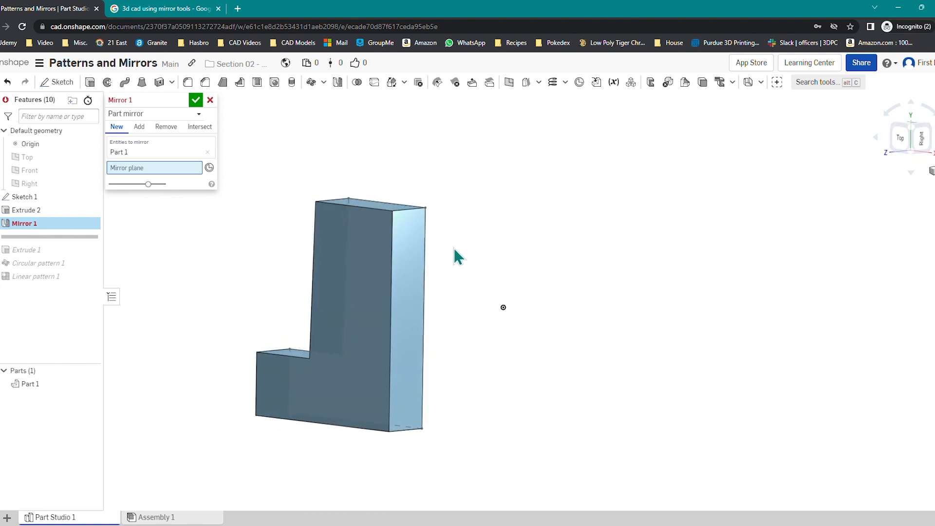
click(417, 262)
right_drag(482, 295, 446, 239)
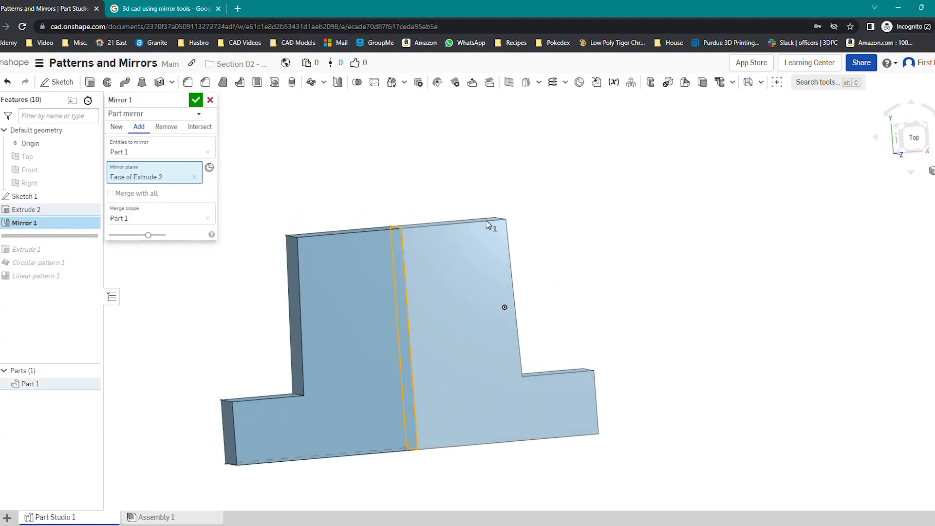
right_drag(393, 328, 388, 282)
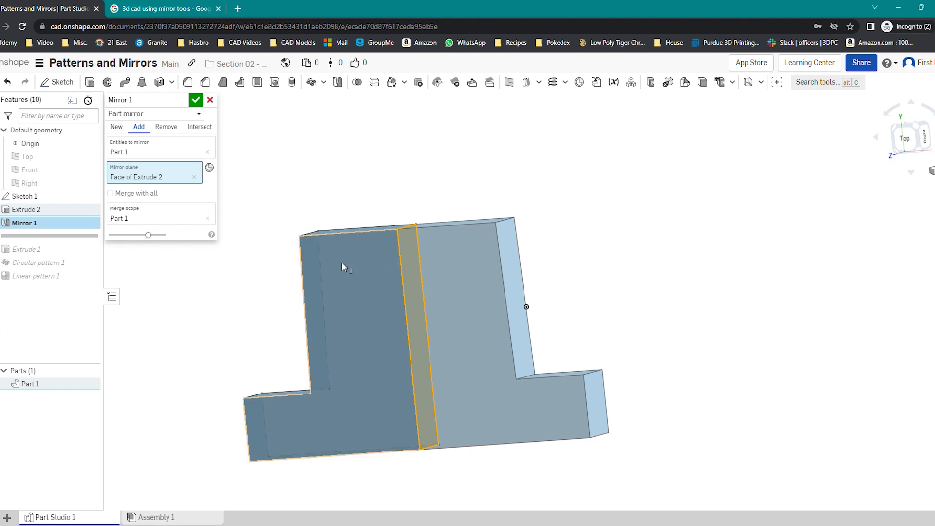
- Replace the mirror plane with the large L-shaped face of the part to preview the mirror through its thickness
click(195, 178)
click(353, 320)
mouse_move(358, 329)
right_down()
mouse_move(434, 267)
mouse_move(355, 316)
right_up()
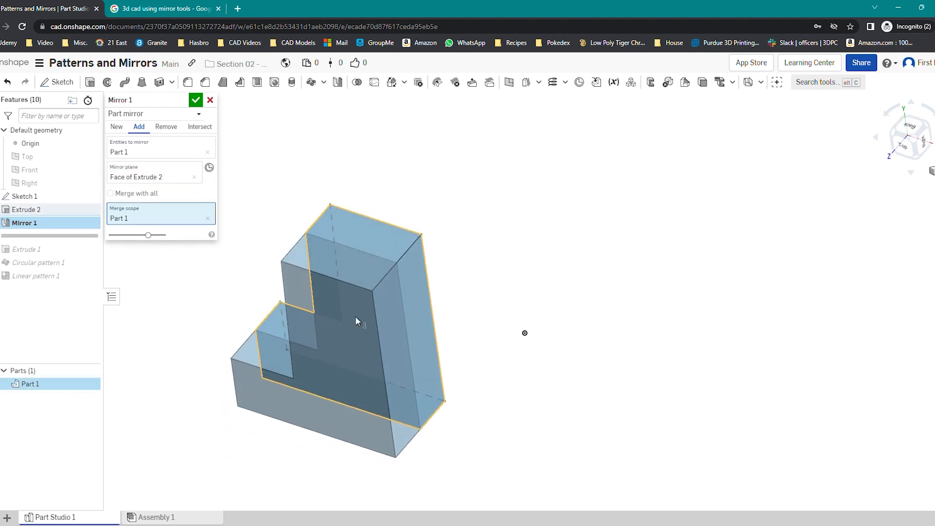
- Try mirroring the part about the narrow end face of its tall leg, and cancel the mirror
click(195, 177)
click(350, 224)
key(shift+5)
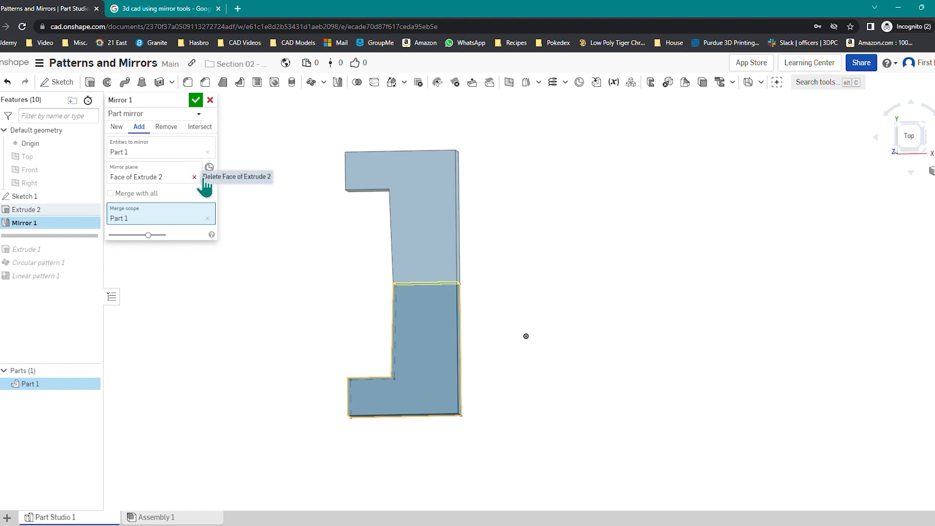
scroll(441, 283, up, 2)
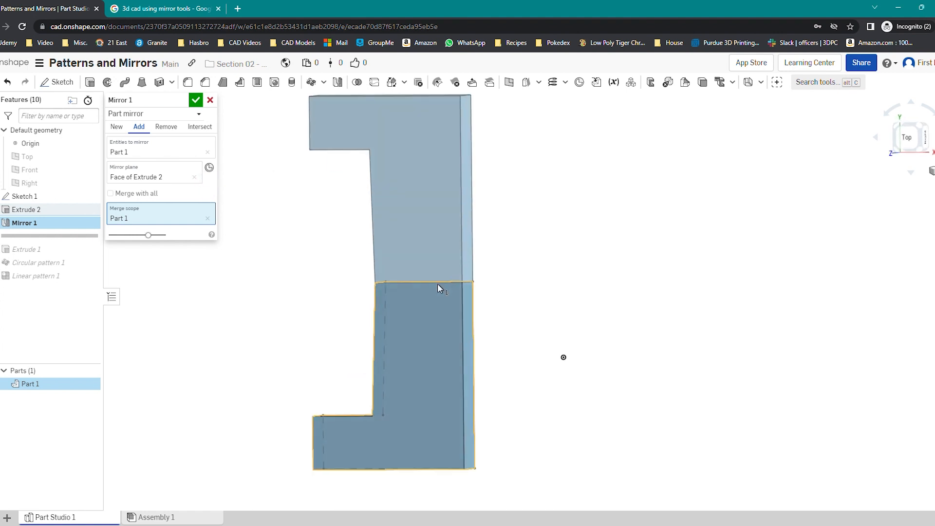
right_drag(438, 285, 442, 295)
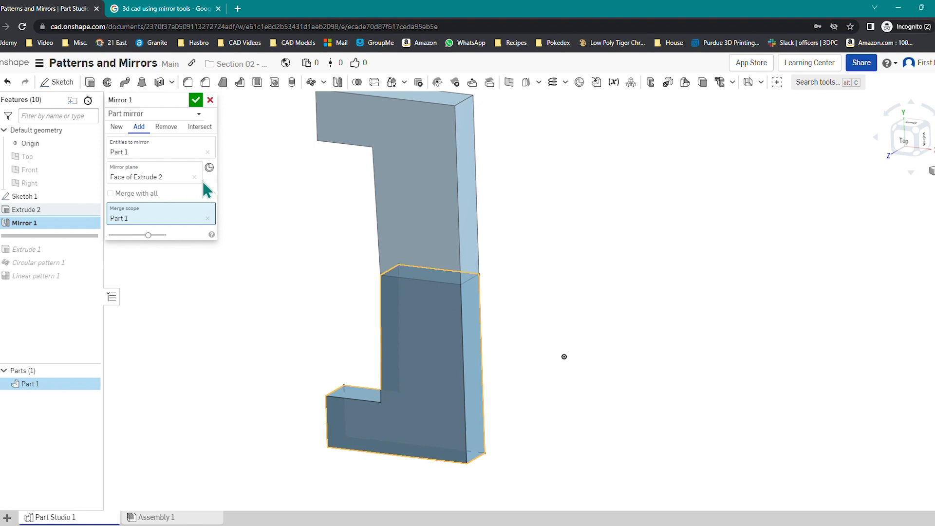
click(194, 177)
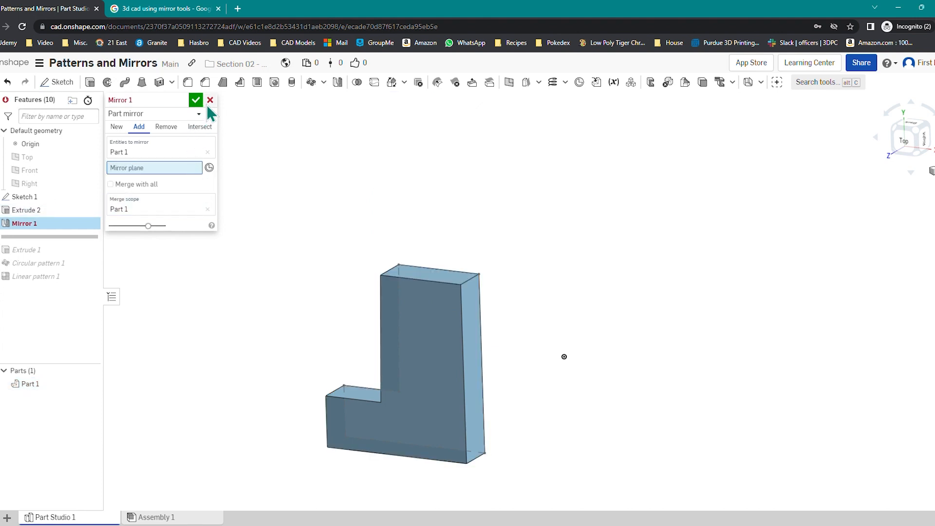
click(210, 101)
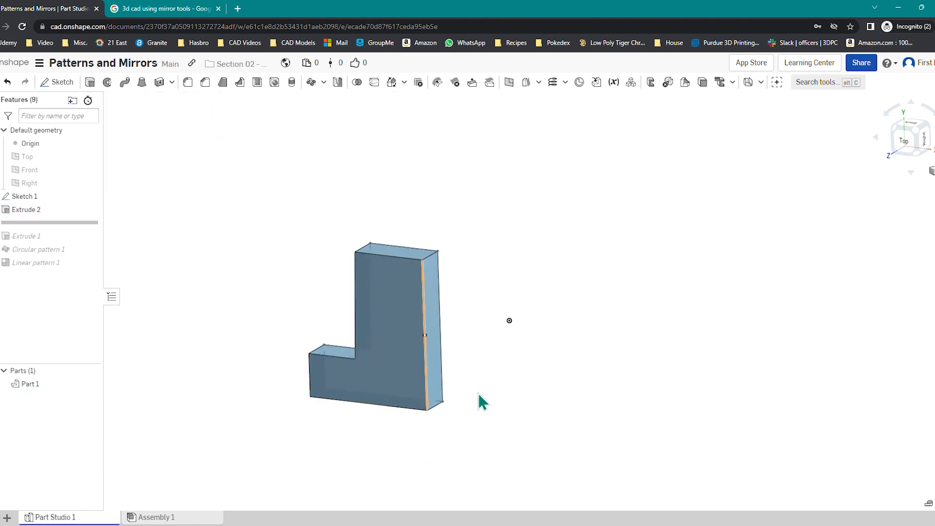
- Create a plane offset more than 1 in outward from the long side face of the L-shaped part
click(514, 82)
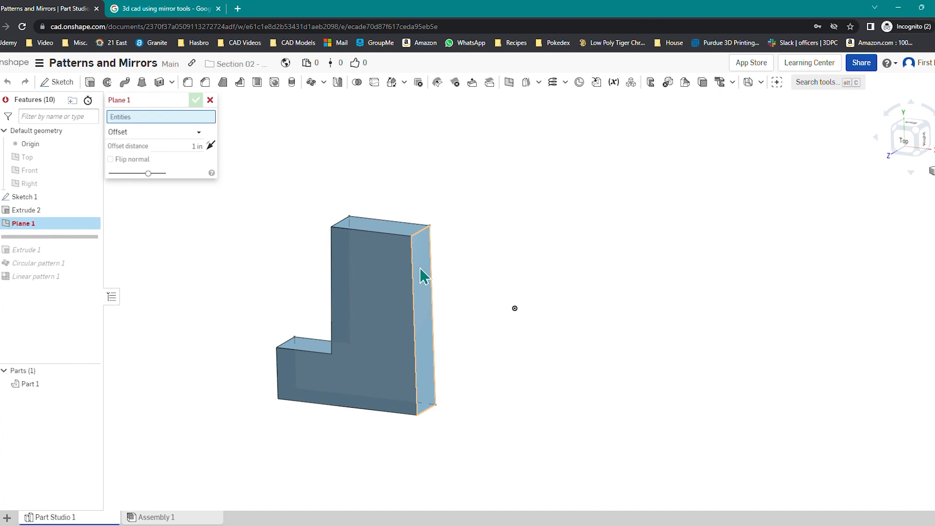
click(424, 277)
right_drag(453, 280, 533, 336)
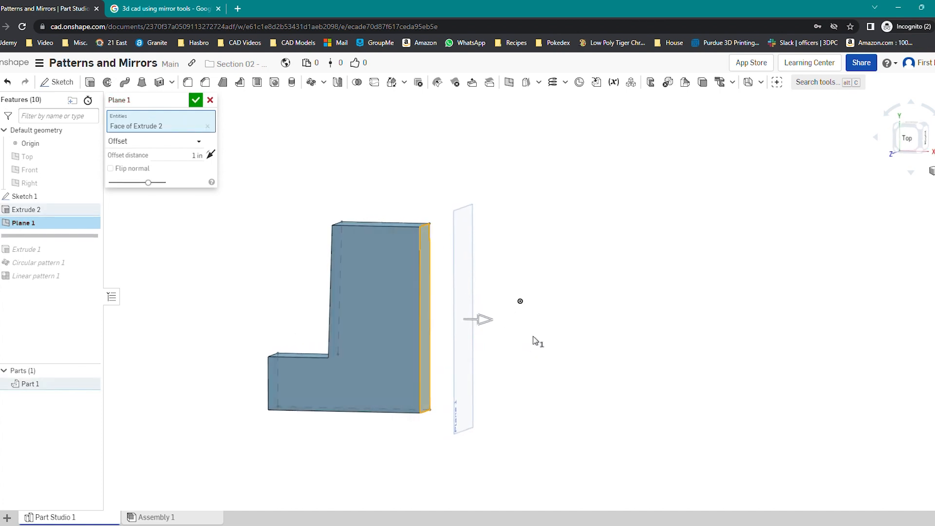
drag(485, 321, 515, 319)
click(195, 101)
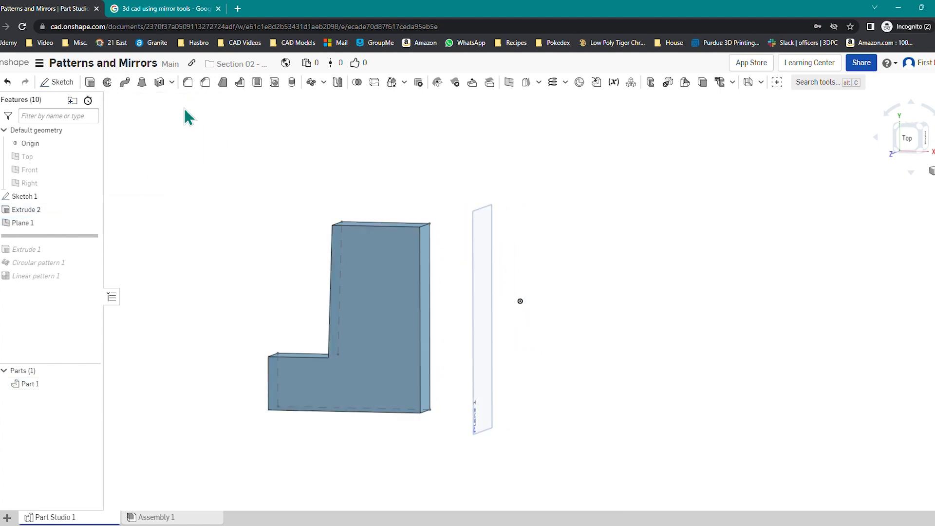
- Mirror the L-shaped part across the offset plane as a new, separate part
click(337, 83)
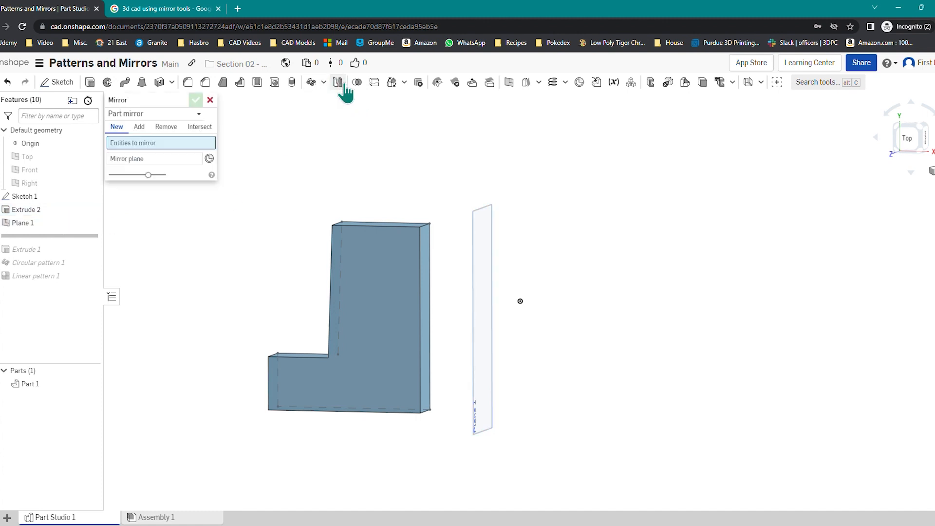
click(348, 278)
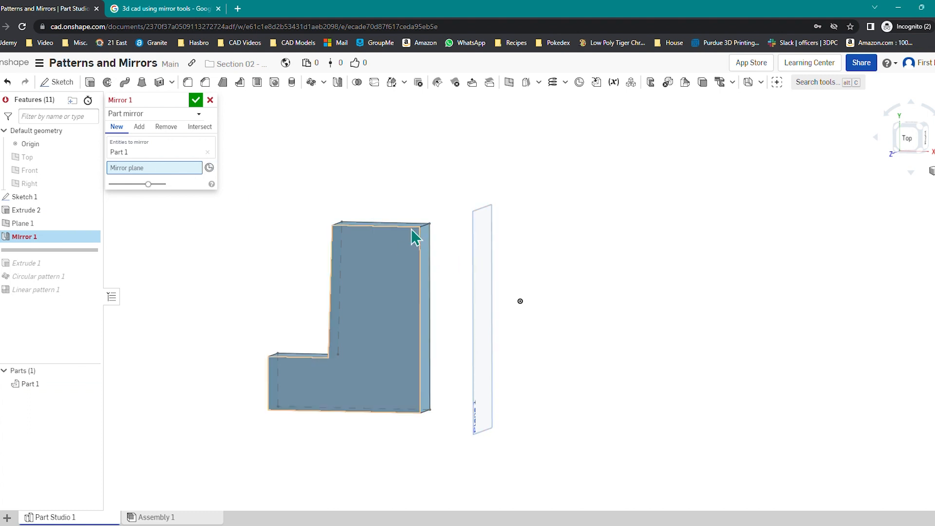
click(485, 285)
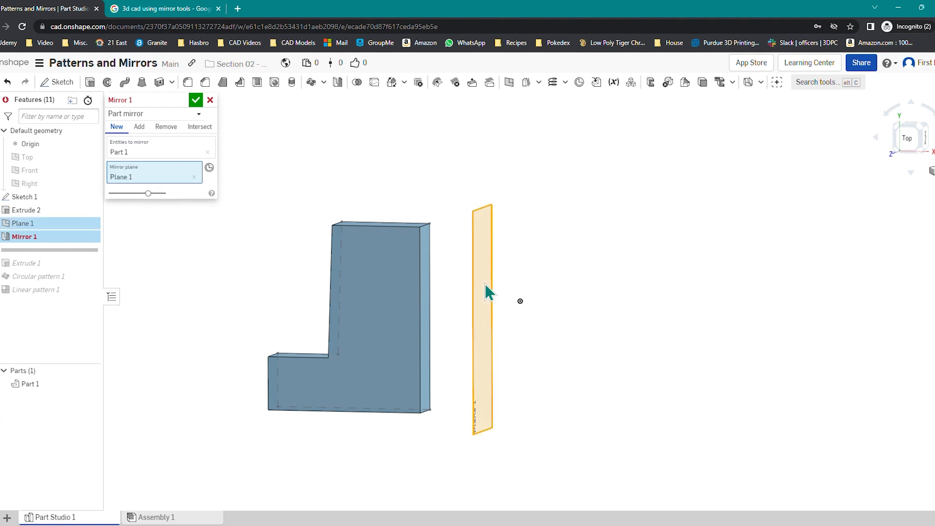
key(shift+5)
mouse_move(523, 305)
right_down()
mouse_move(552, 304)
mouse_move(529, 308)
right_up()
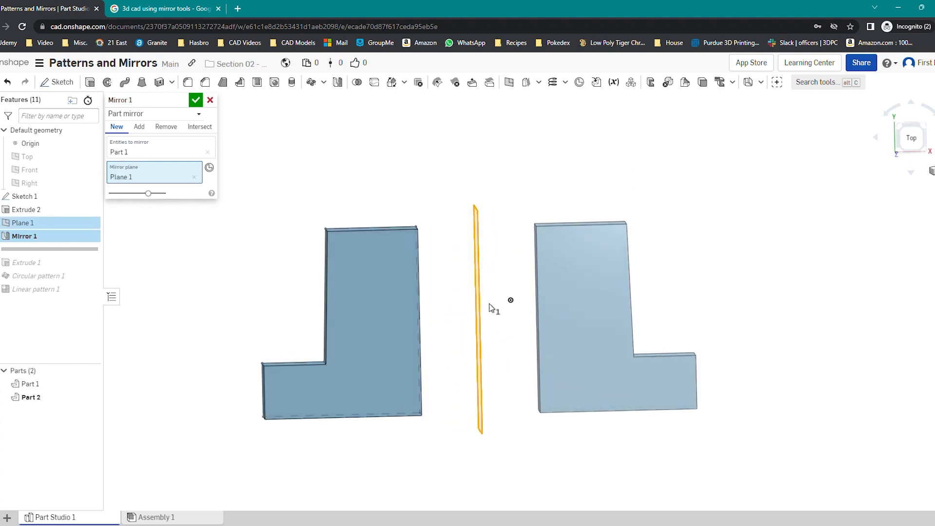
right_drag(435, 307, 414, 293)
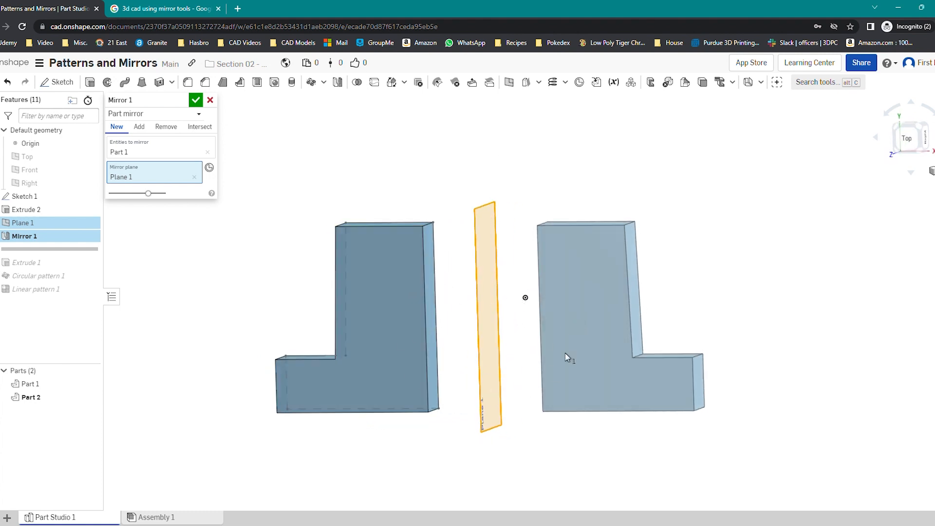
click(196, 100)
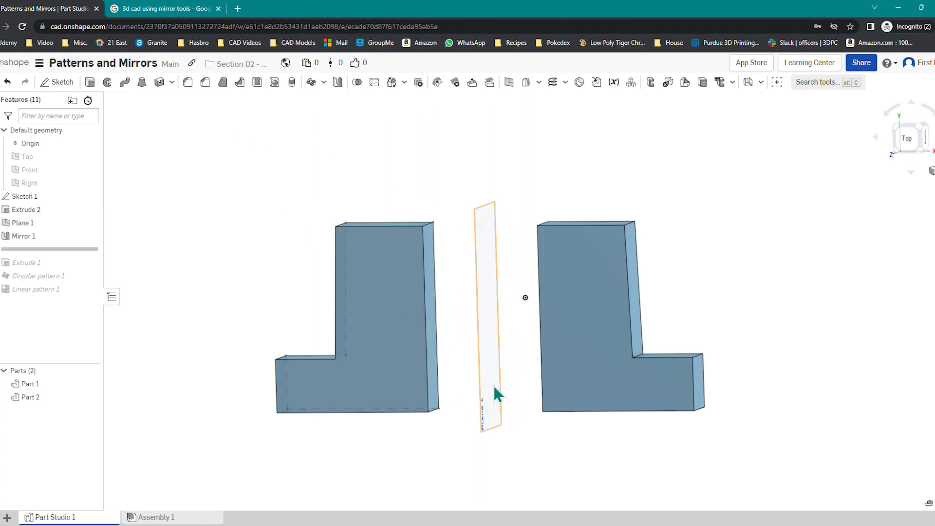
right_drag(497, 393, 538, 348)
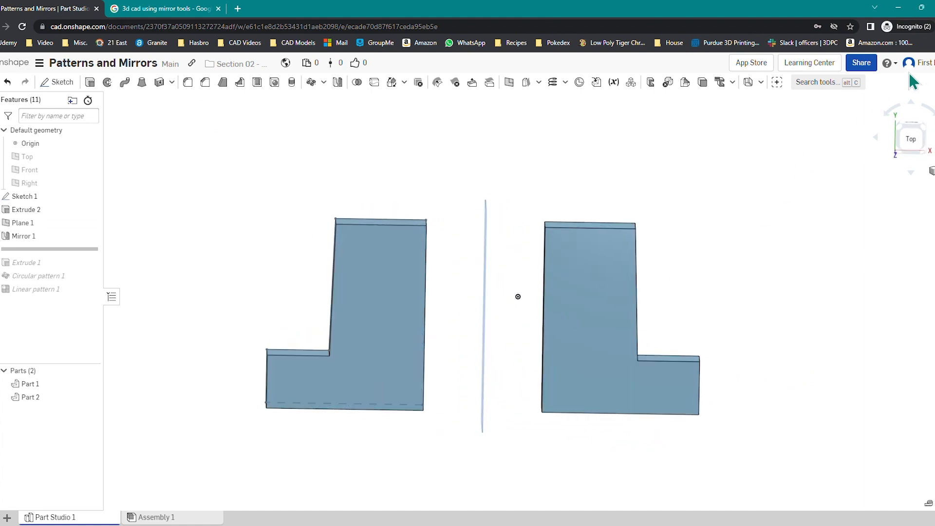